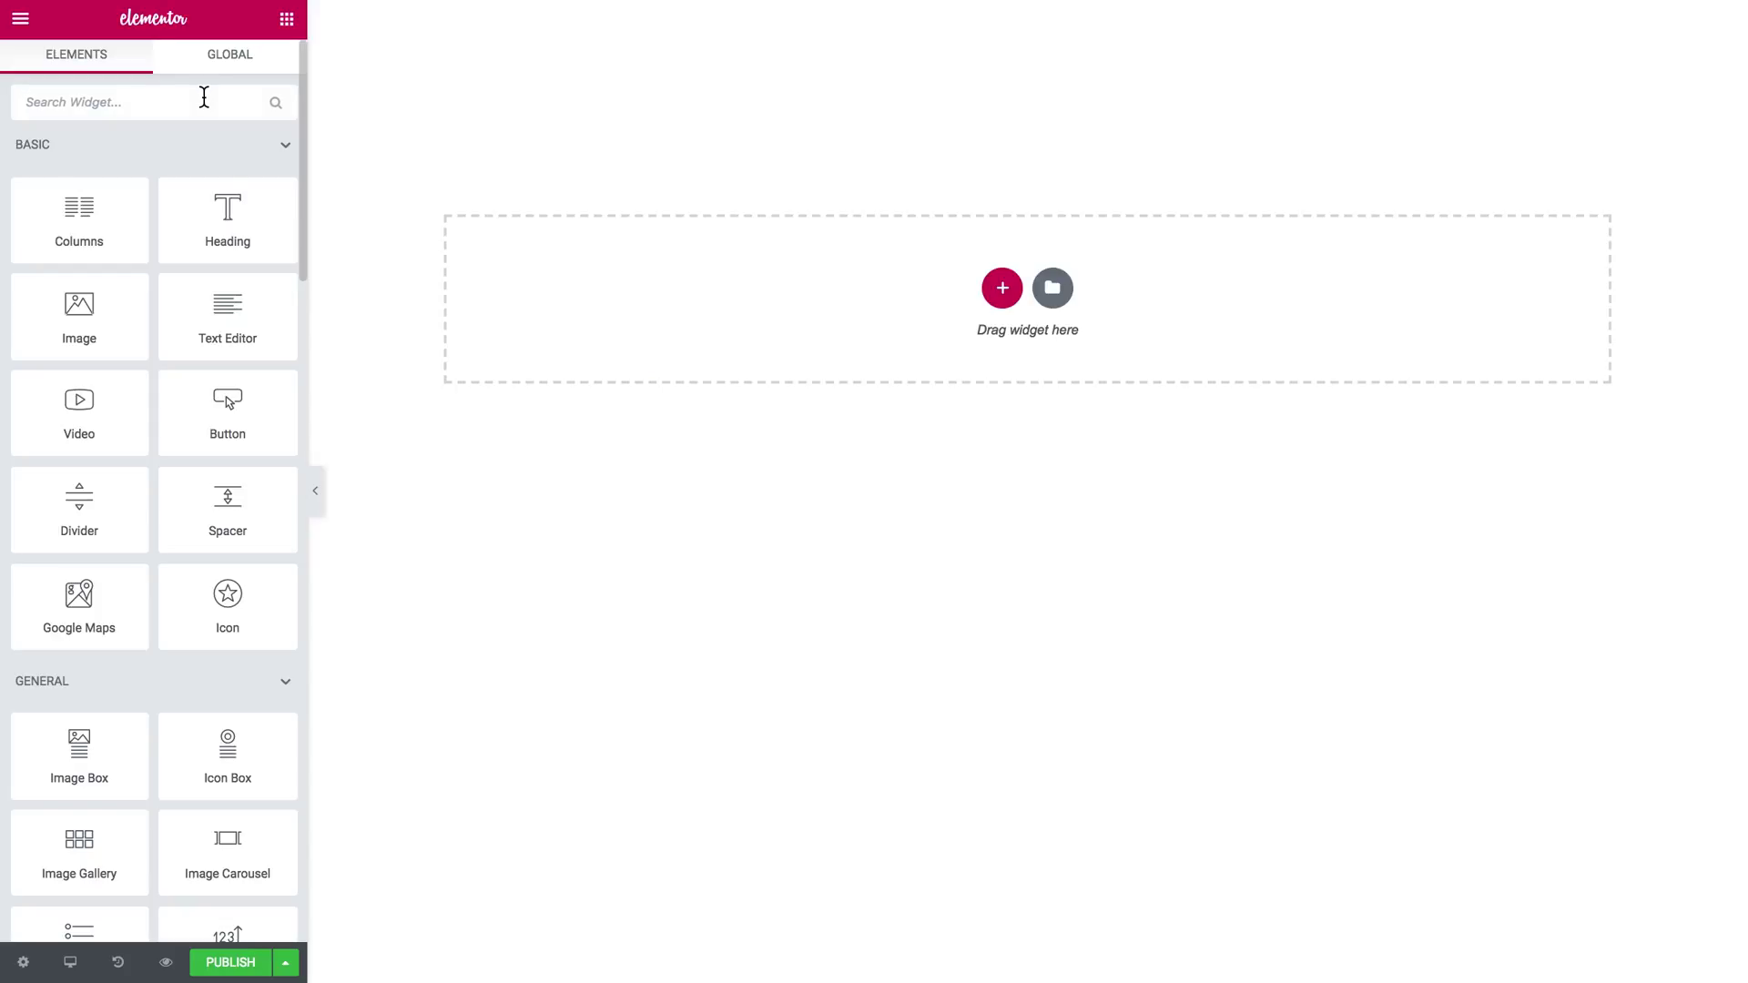
Step: Search 'dow' and drag the Download Button widget into the empty section
{"action": "type", "text": "dow"}
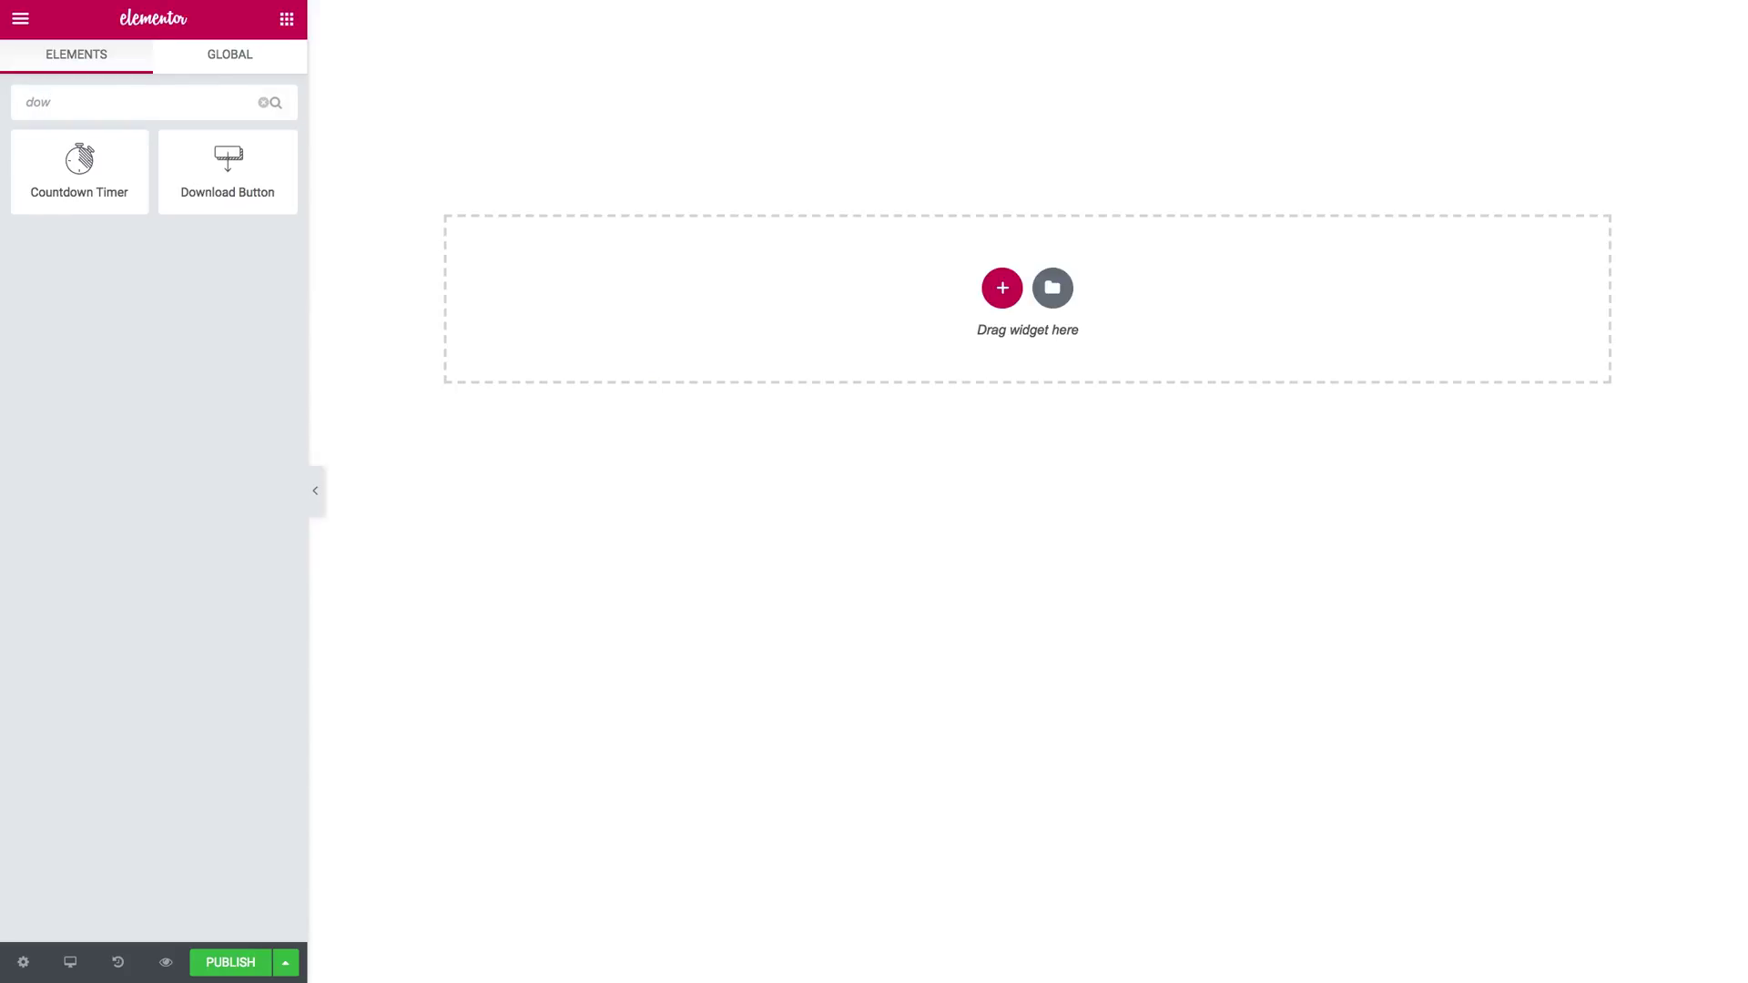
{"action": "left_click_drag", "start_coordinate": [197, 157], "coordinate": [508, 254]}
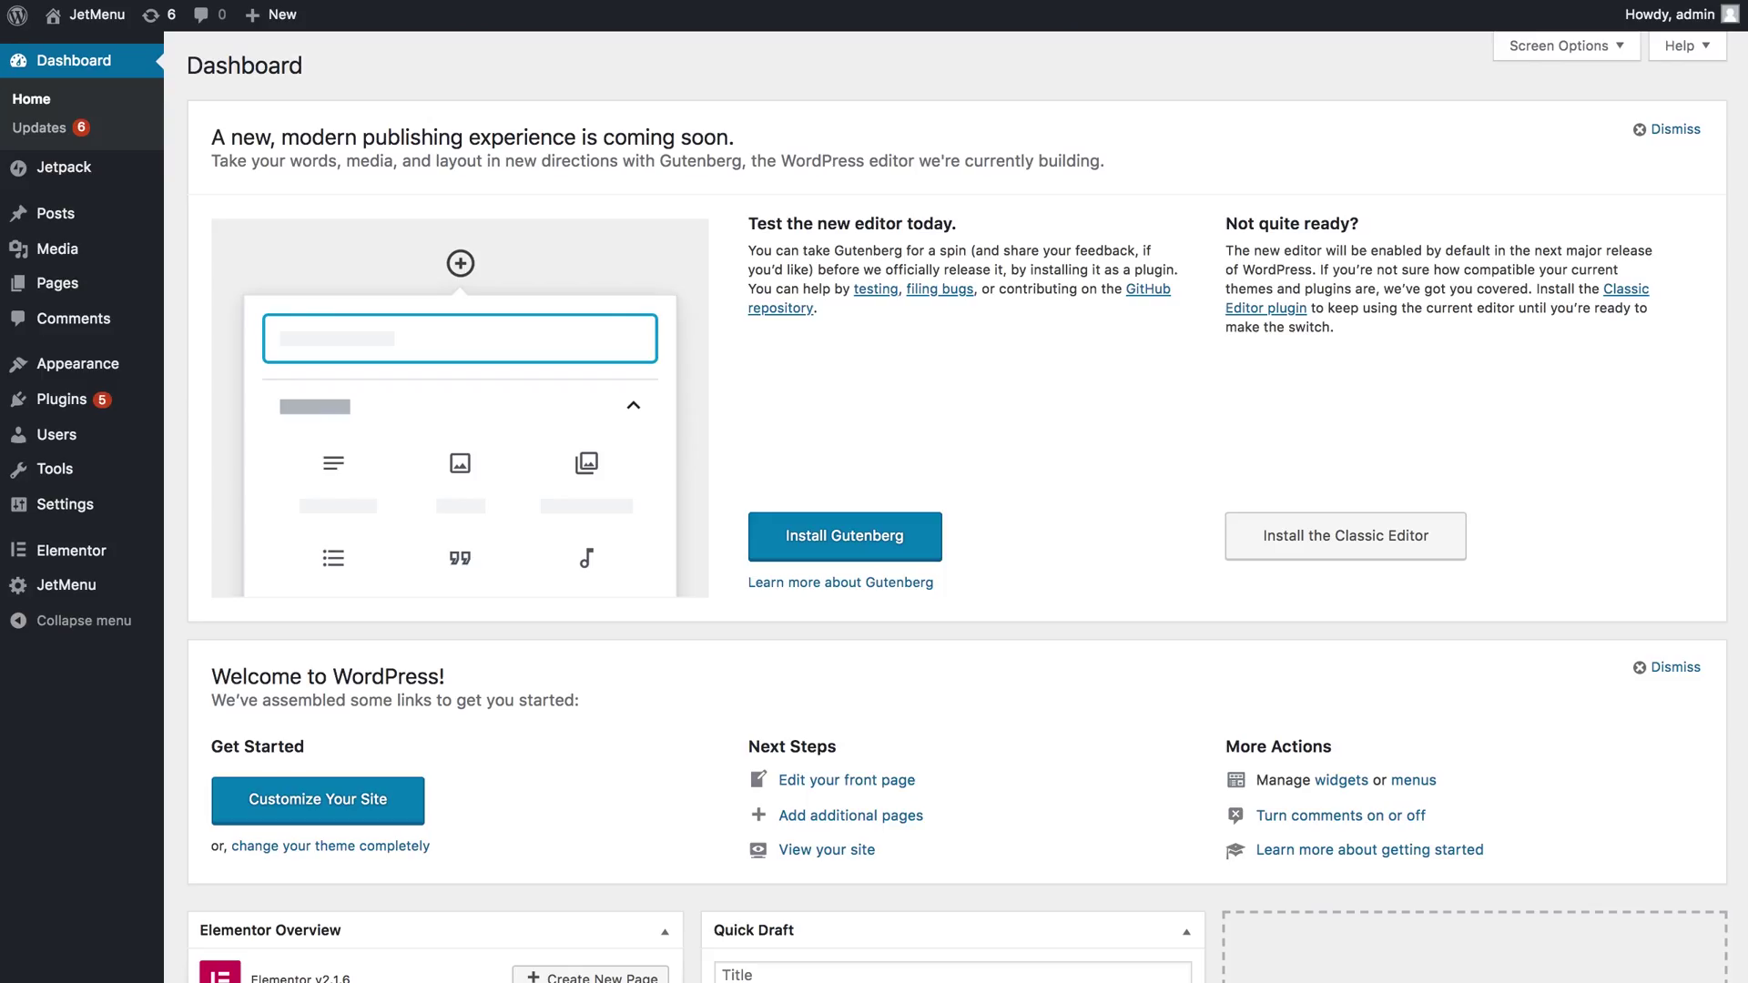
Step: Open Media > Library and switch it to list view
{"action": "mouse_move", "coordinate": [137, 260]}
{"action": "left_click", "coordinate": [226, 264]}
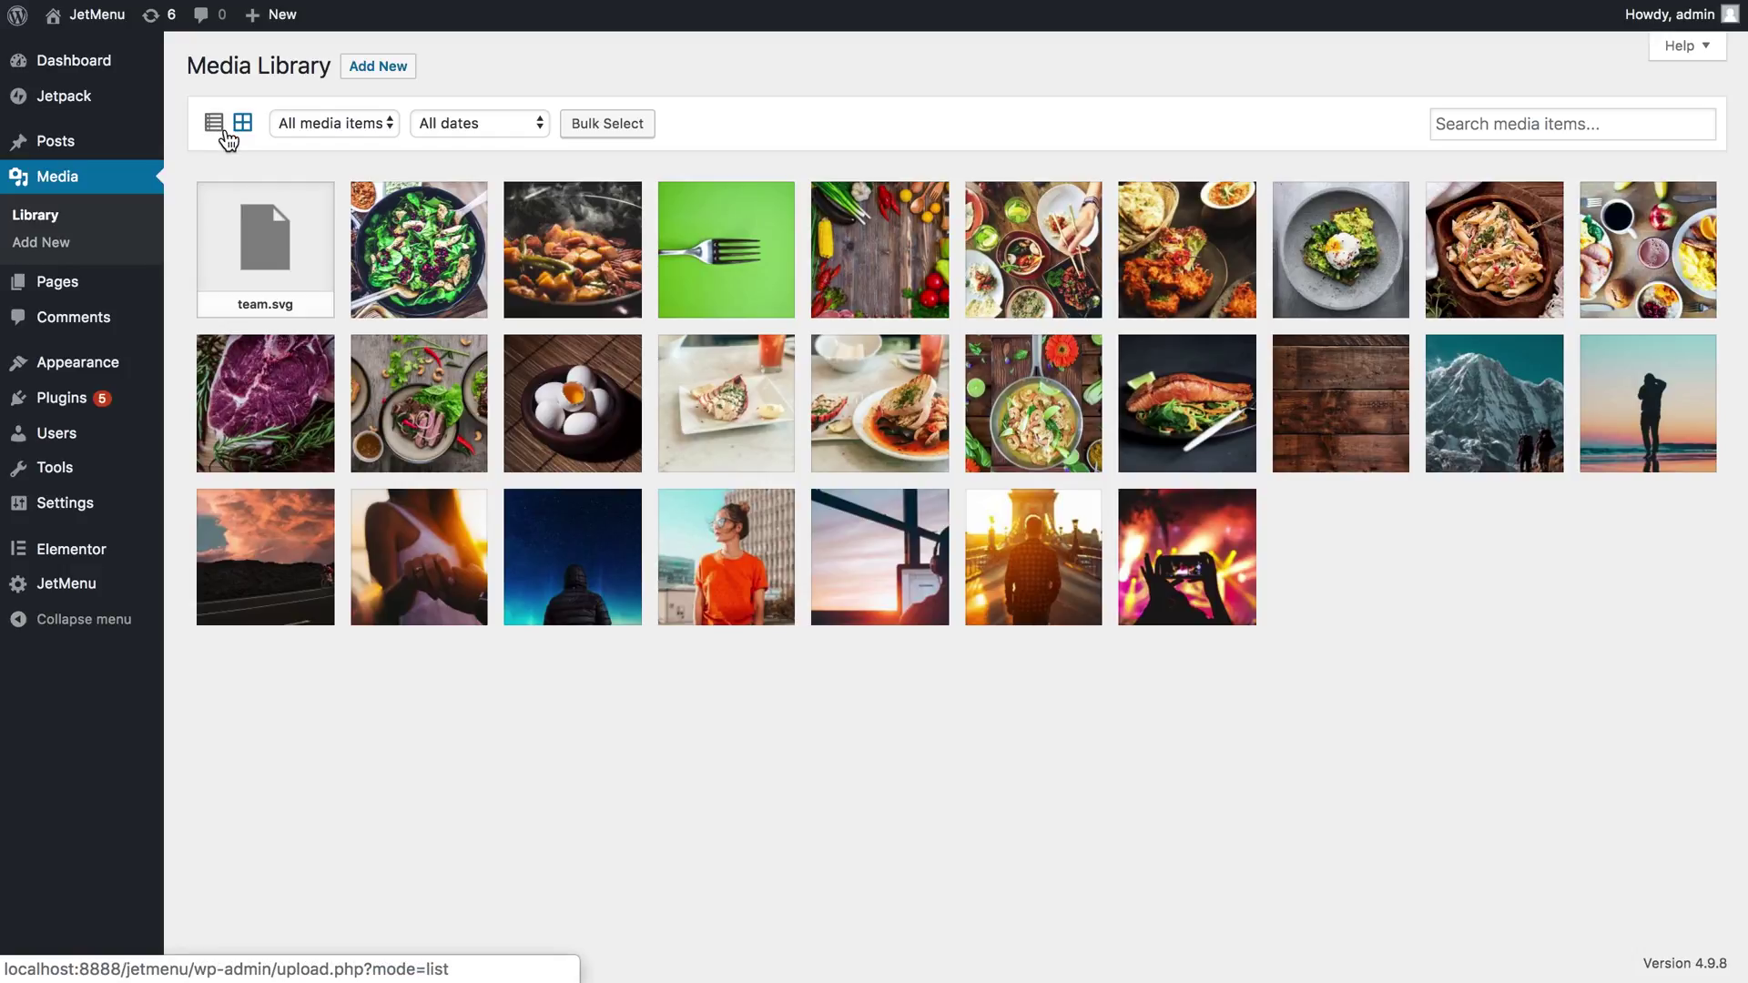
{"action": "left_click", "coordinate": [215, 124]}
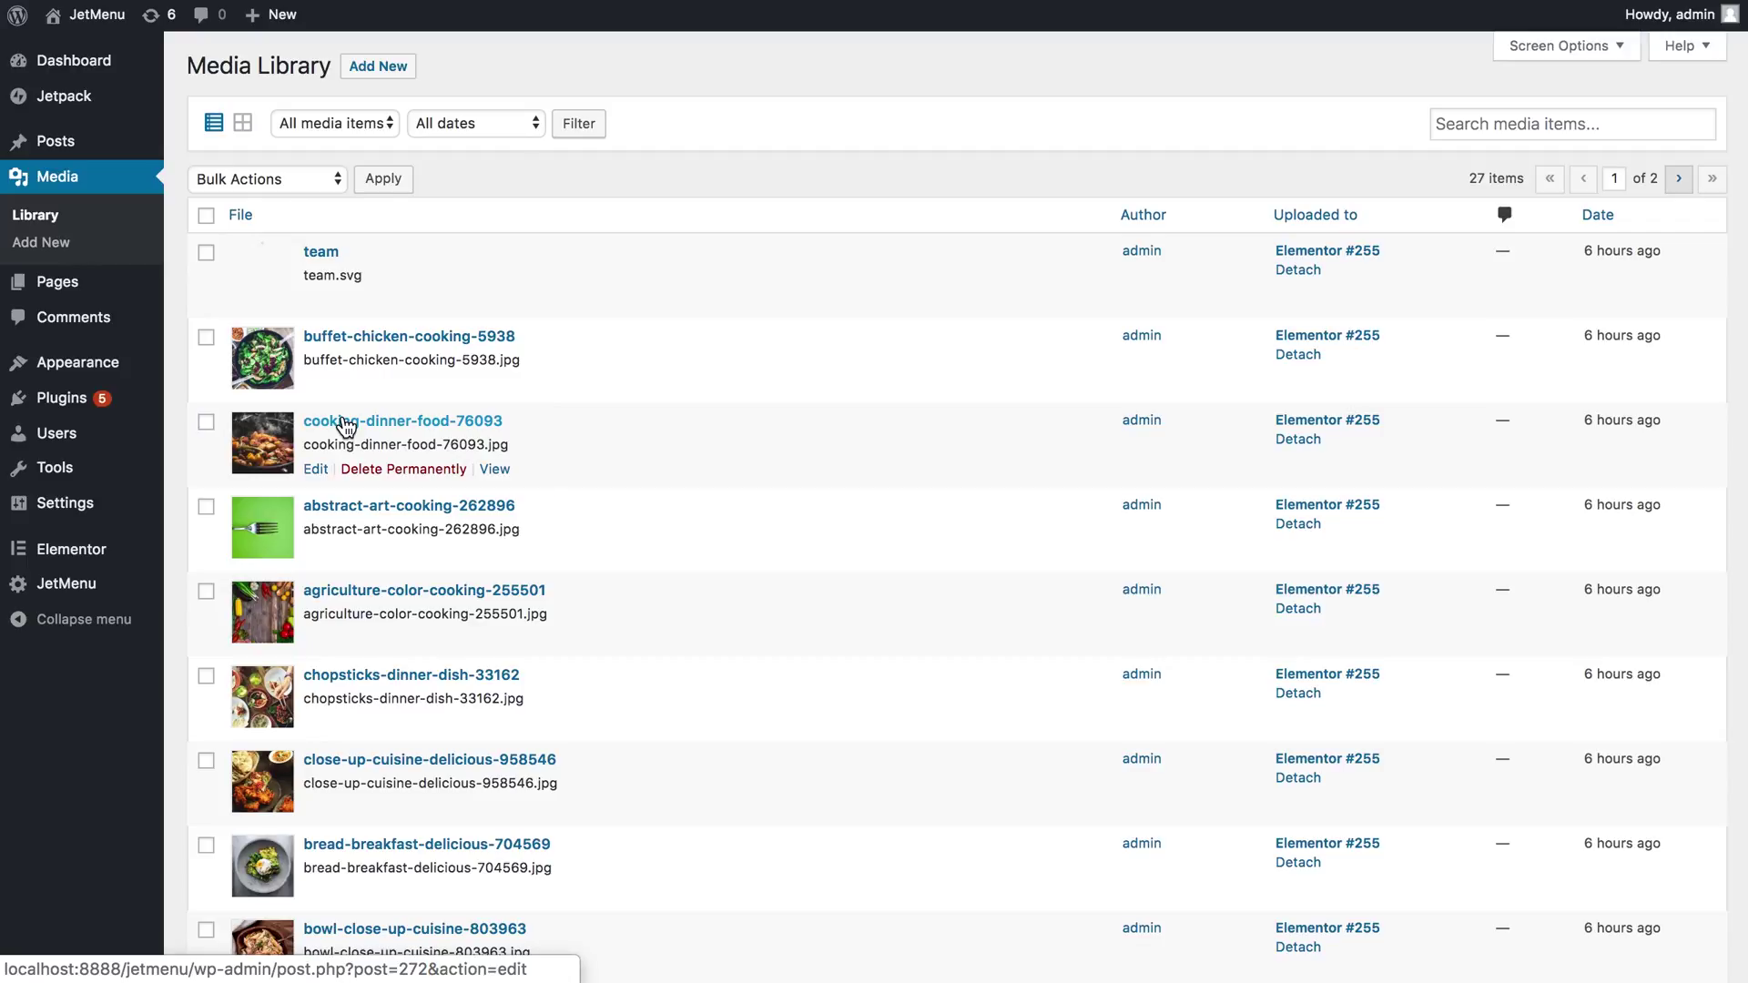
Step: Open team.svg's Edit Media page and select its attachment ID 274 in the address bar
{"action": "left_click", "coordinate": [348, 343]}
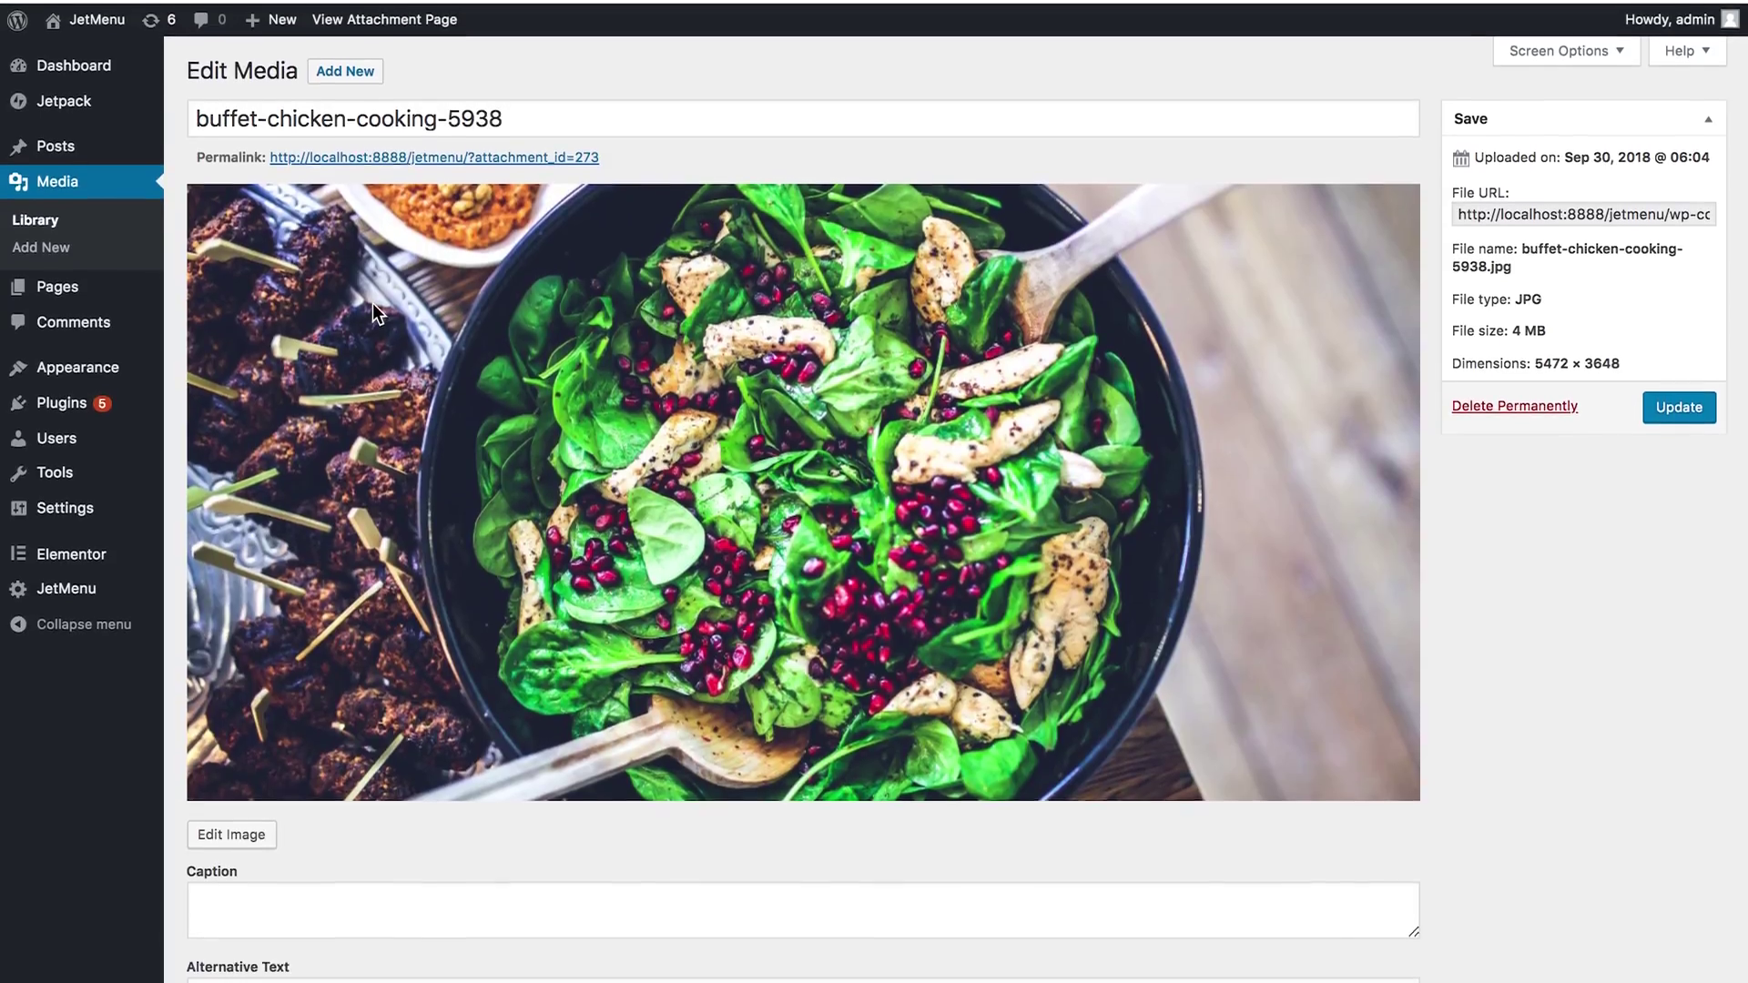
{"action": "key", "text": "super+bracketleft"}
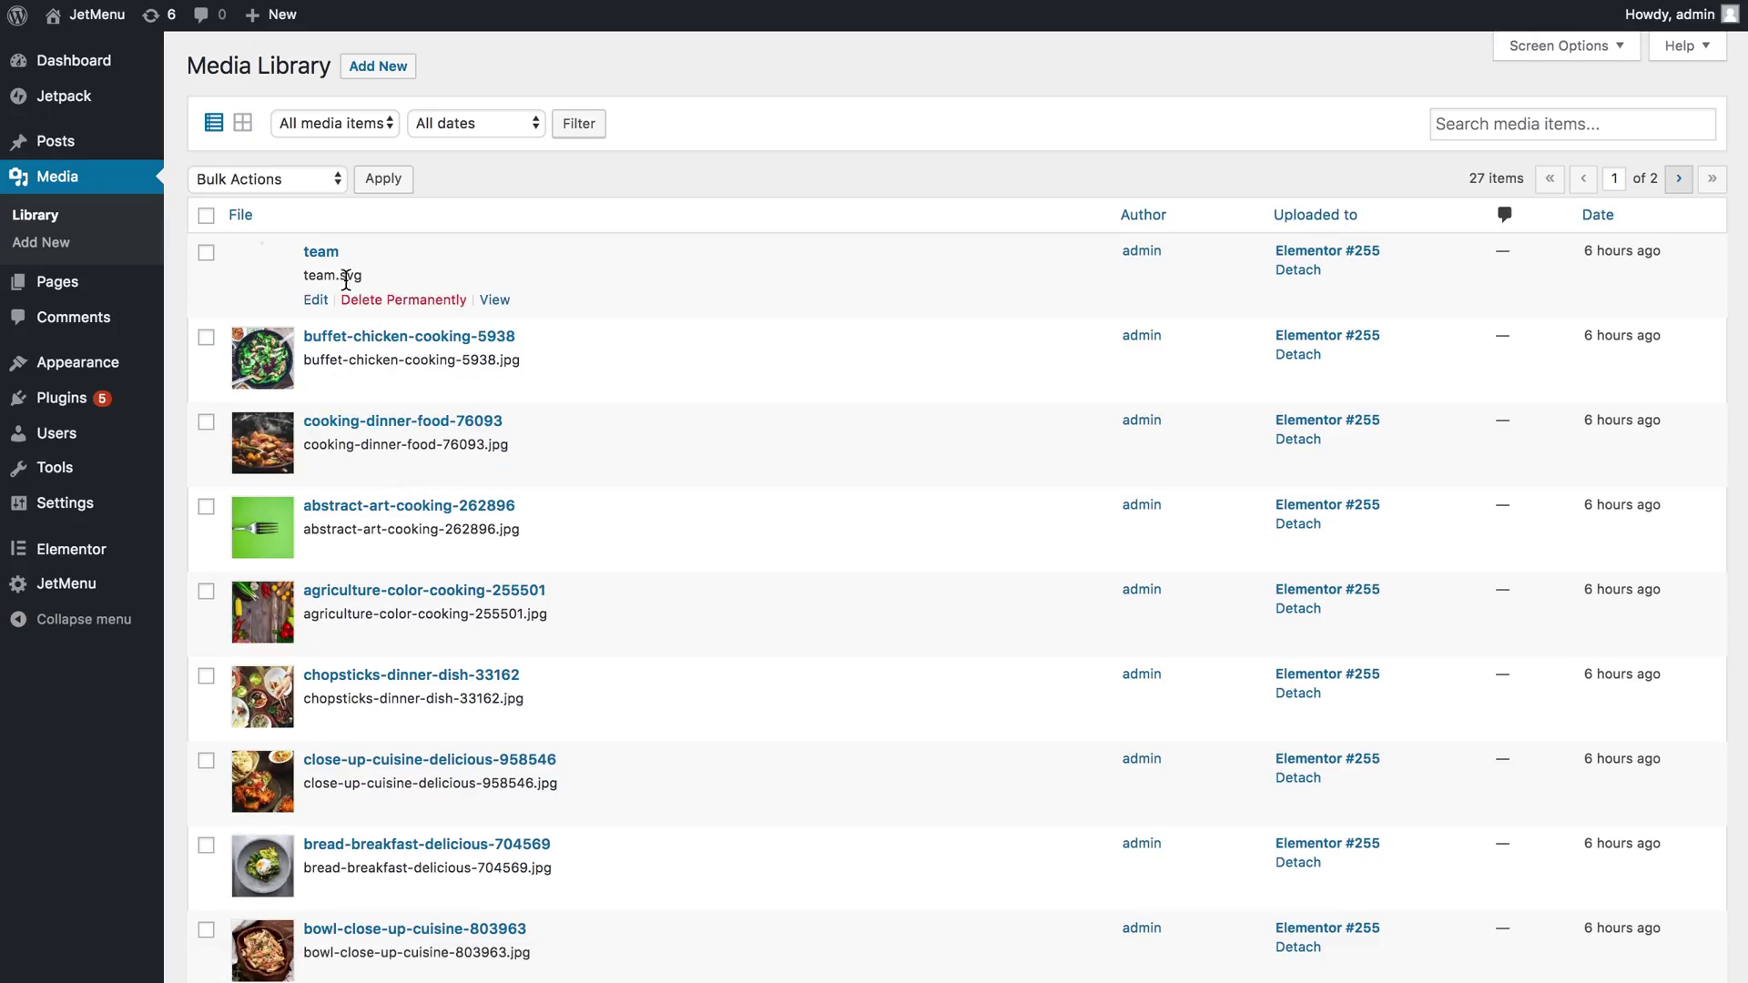
{"action": "left_click", "coordinate": [324, 257]}
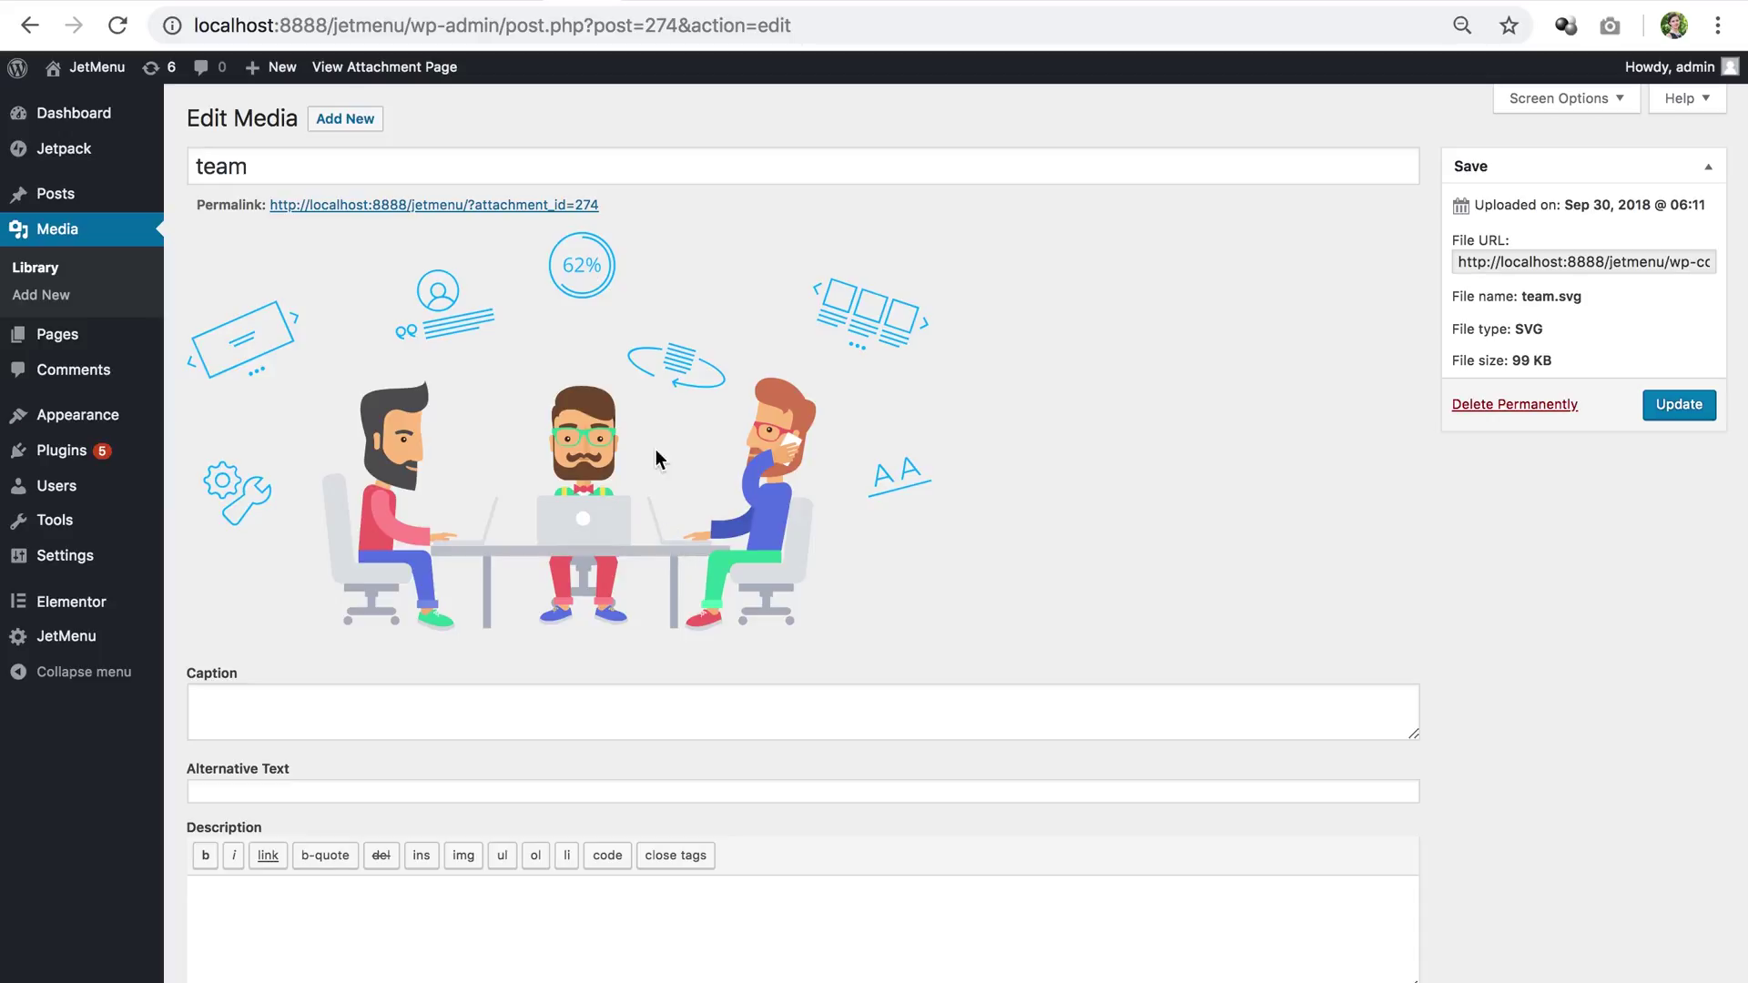
{"action": "double_click", "coordinate": [656, 23]}
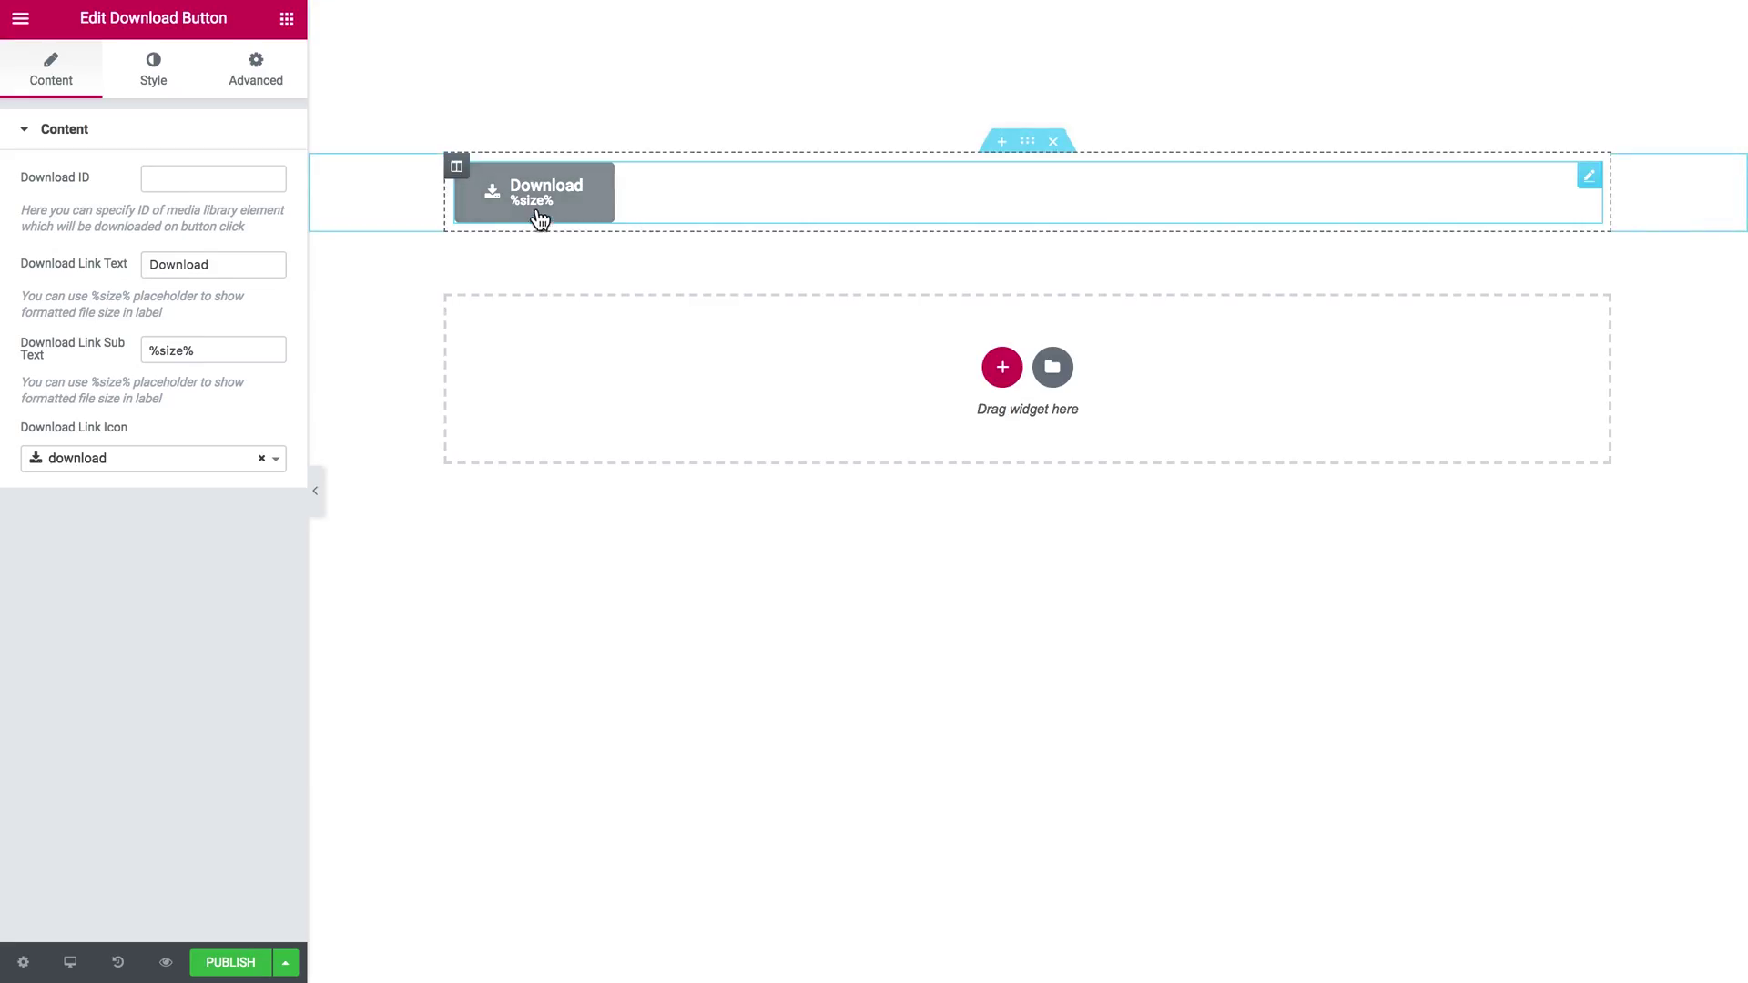
Step: Set the Download ID to 274 and start editing the %size% subtext
{"action": "left_click", "coordinate": [174, 184]}
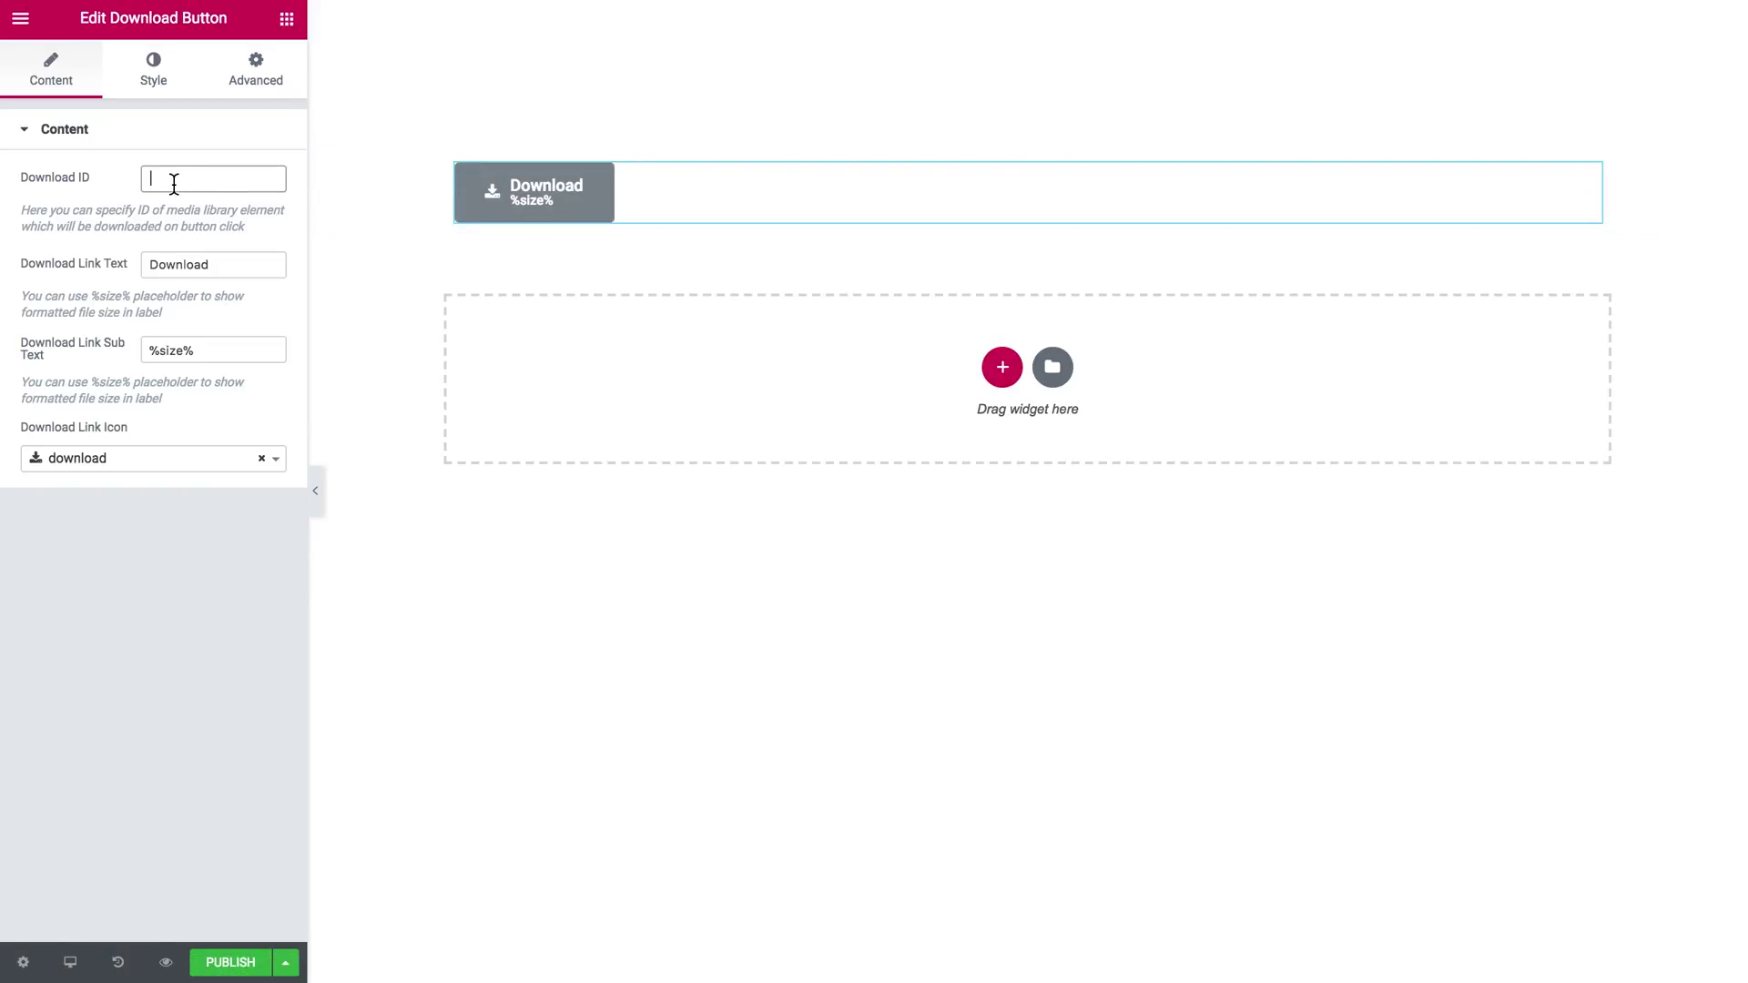
{"action": "type", "text": "274"}
{"action": "left_click", "coordinate": [163, 351]}
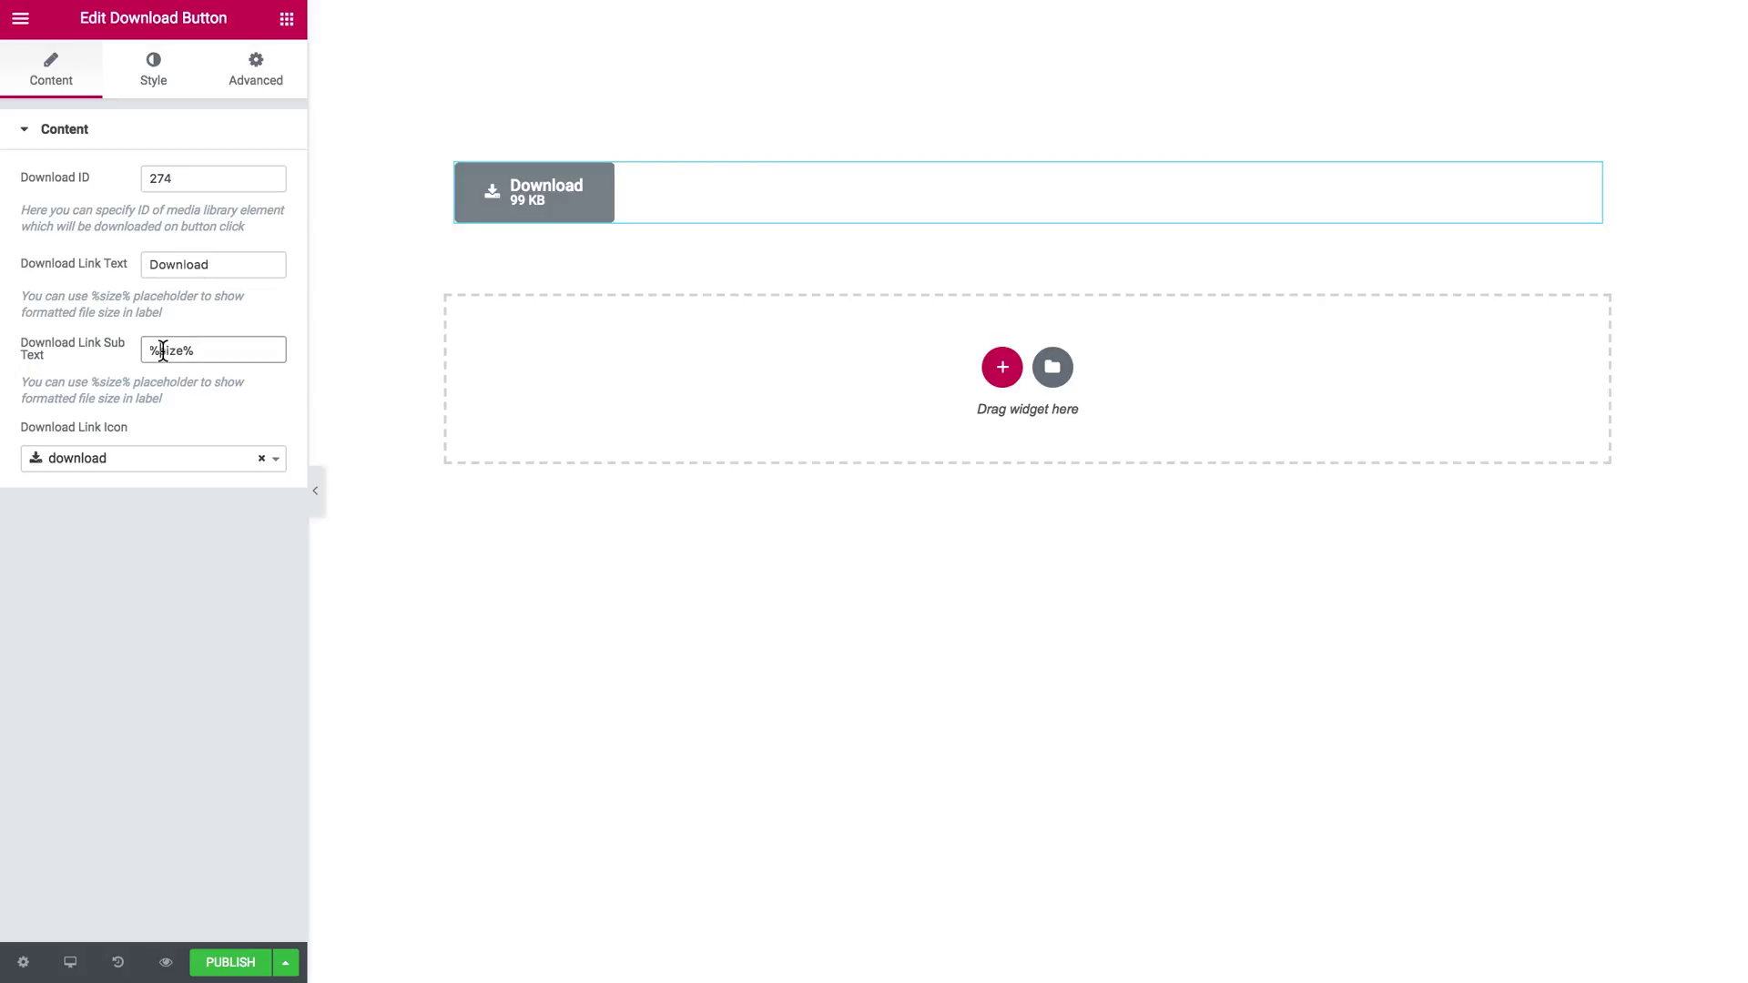
{"action": "left_click_drag", "start_coordinate": [193, 351], "coordinate": [185, 350]}
{"action": "double_click", "coordinate": [171, 350]}
{"action": "left_click", "coordinate": [227, 319]}
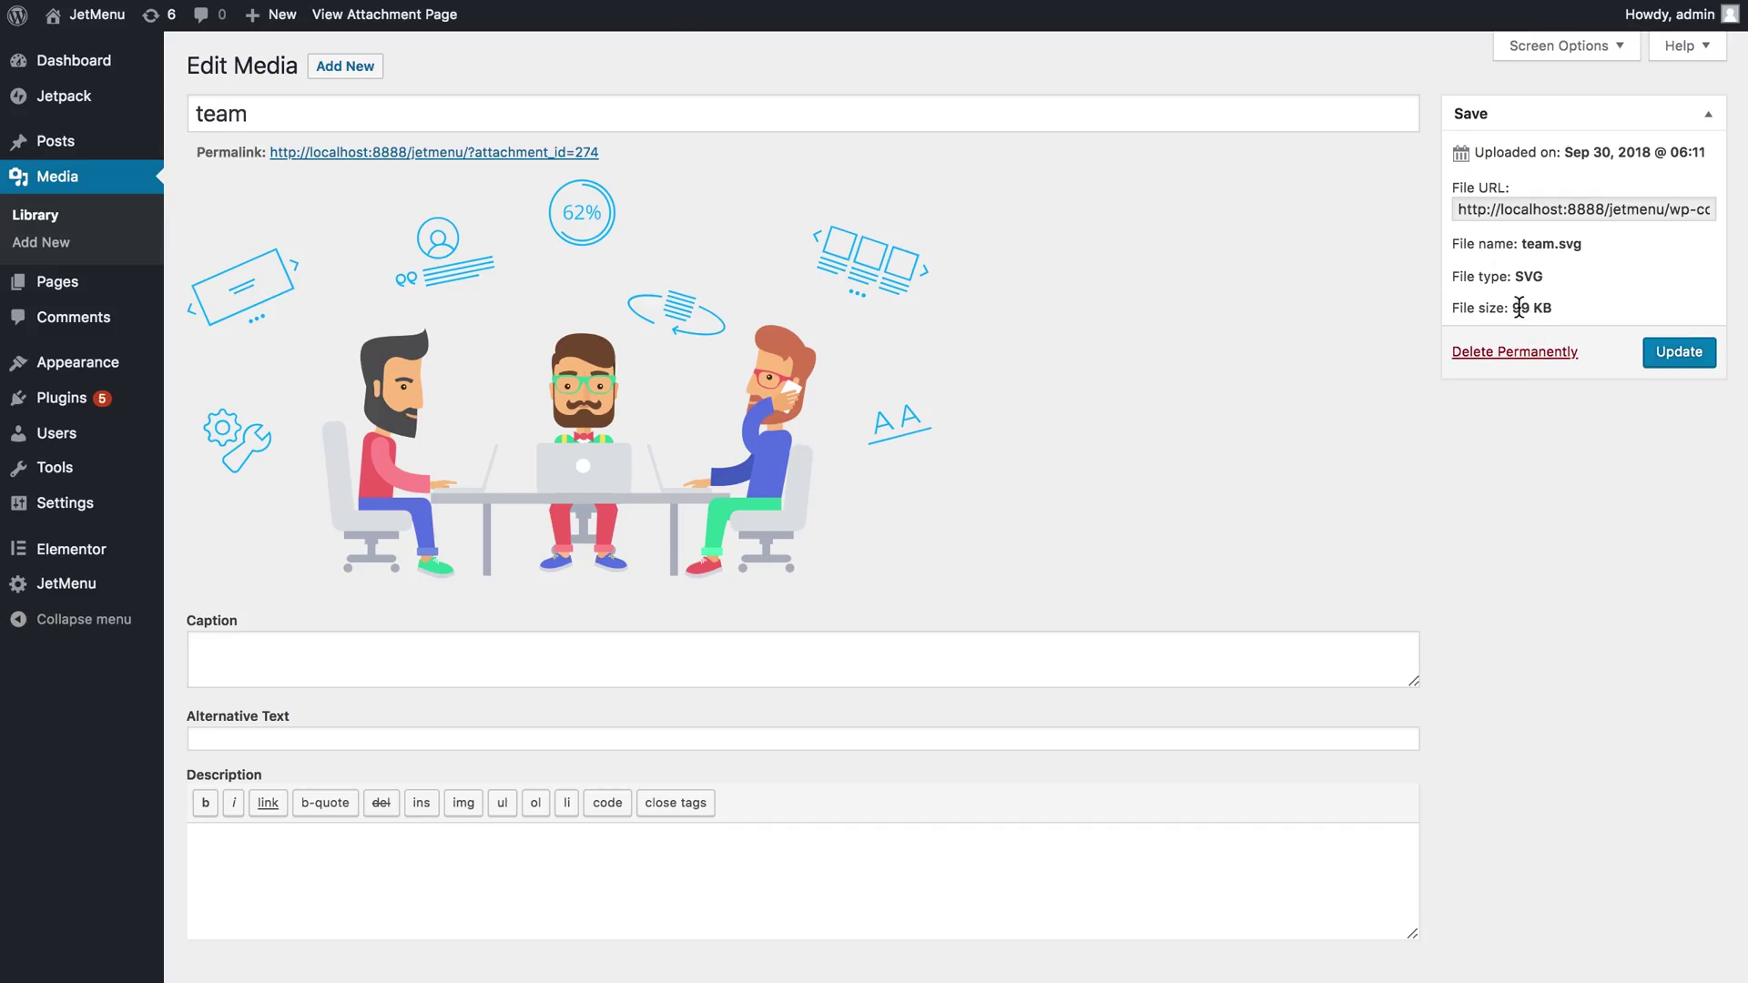
{"action": "left_click_drag", "start_coordinate": [1514, 308], "coordinate": [1588, 316]}
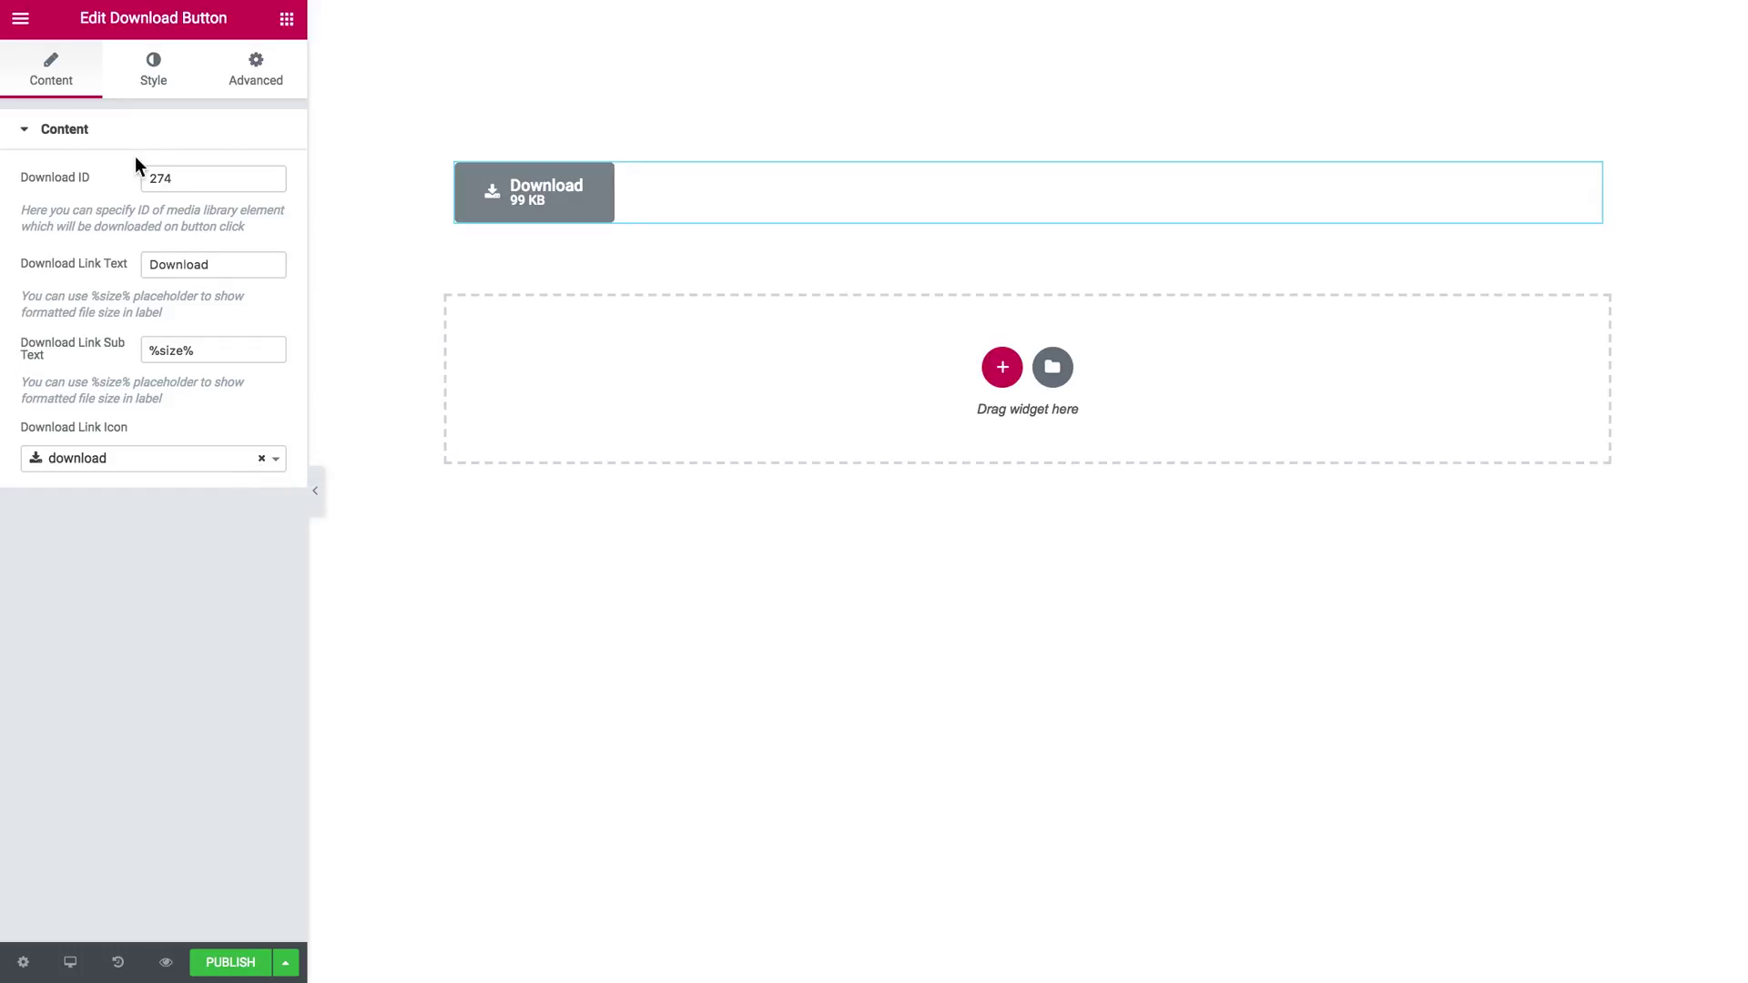
Step: In the Style tab, enlarge the icon to 24, place it Right of the label, and center-align
{"action": "left_click", "coordinate": [160, 87]}
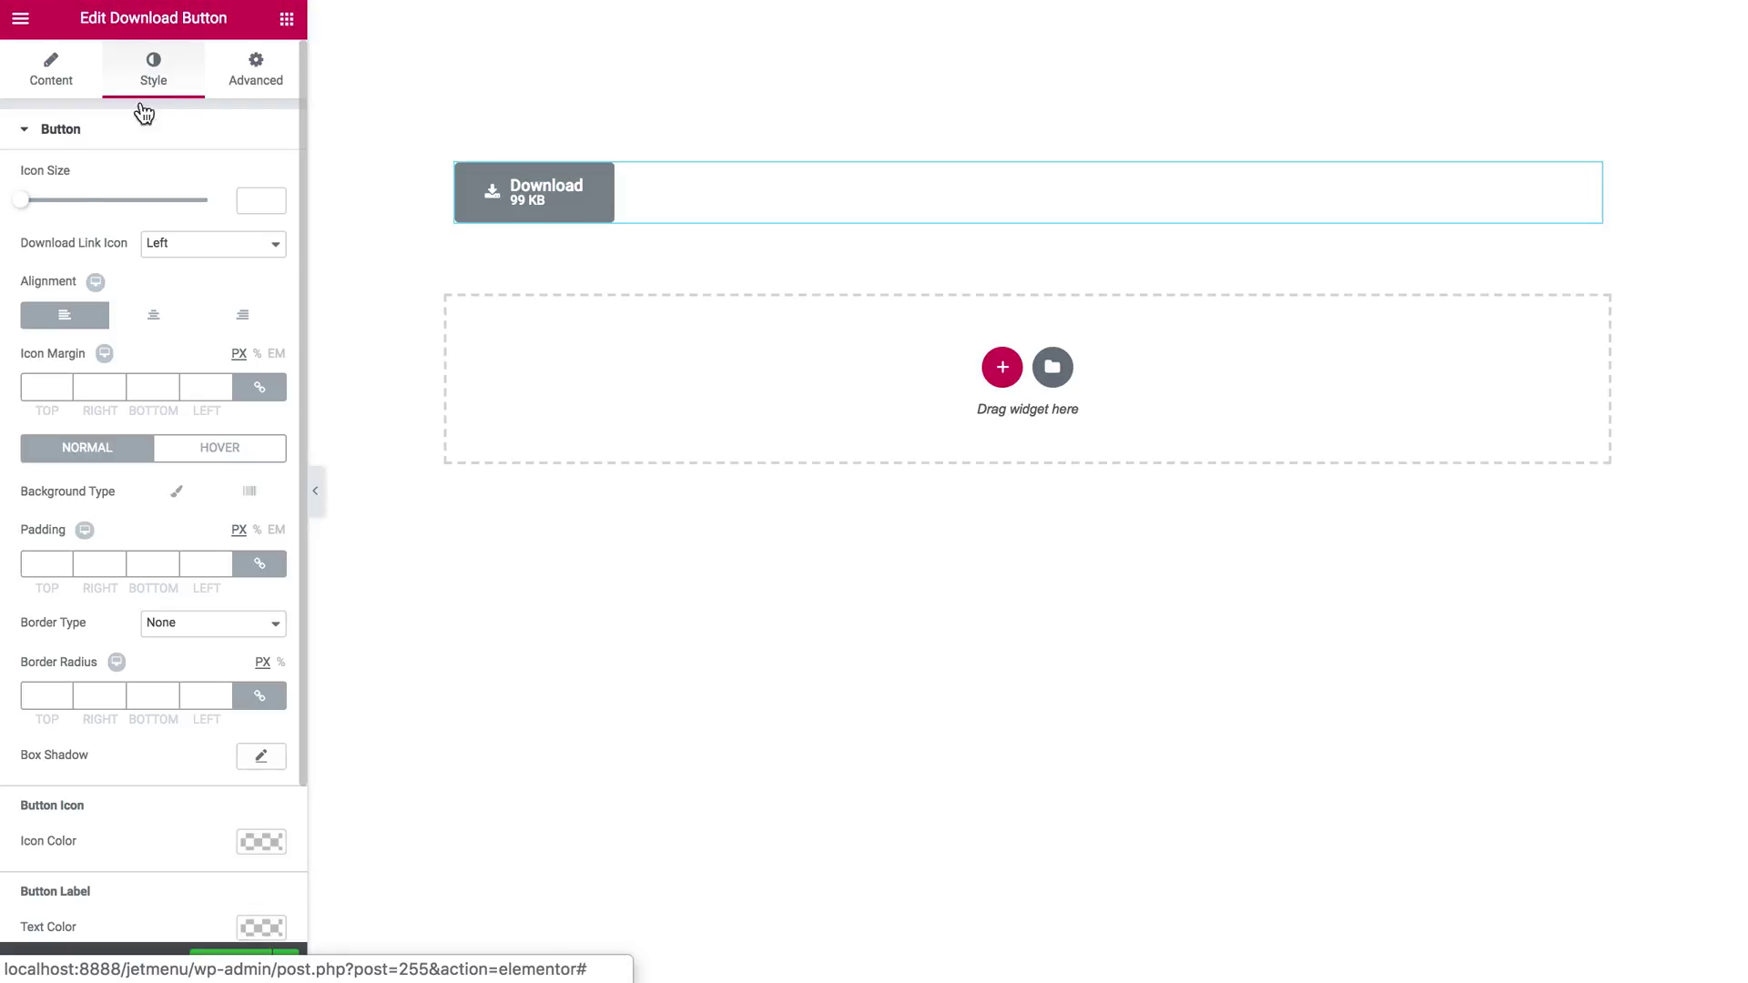
{"action": "left_click_drag", "start_coordinate": [24, 211], "coordinate": [63, 214]}
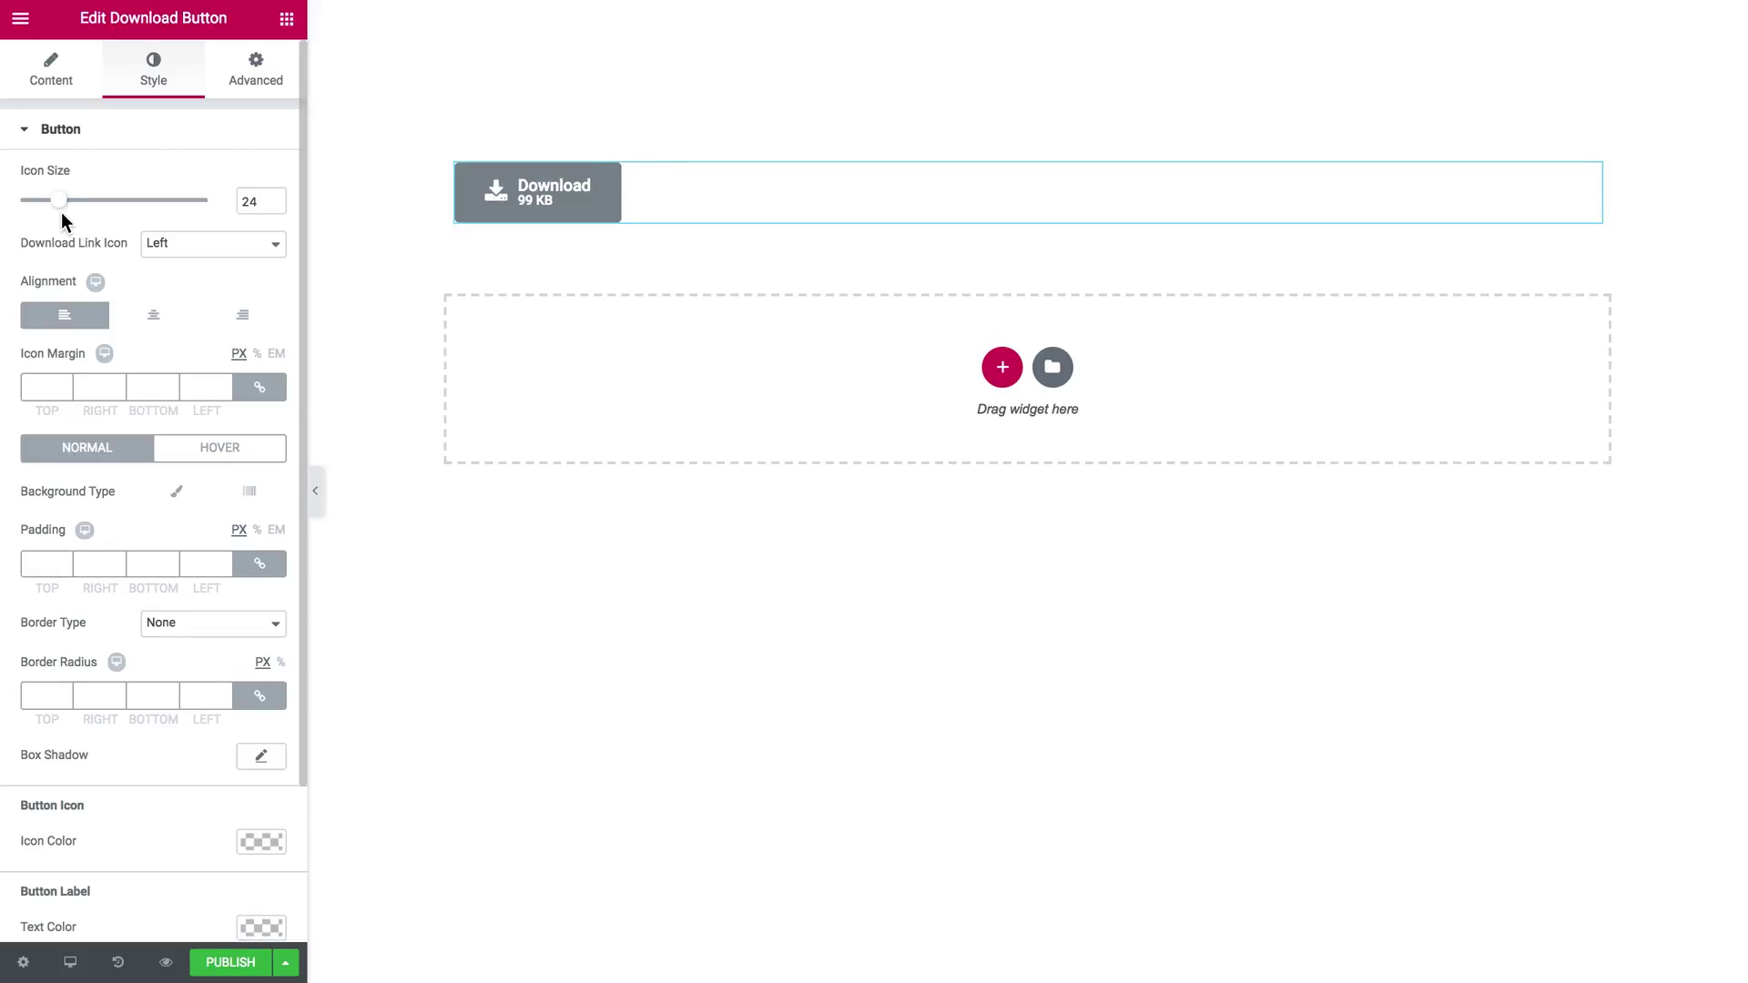
{"action": "left_click", "coordinate": [206, 248]}
{"action": "left_click", "coordinate": [200, 267]}
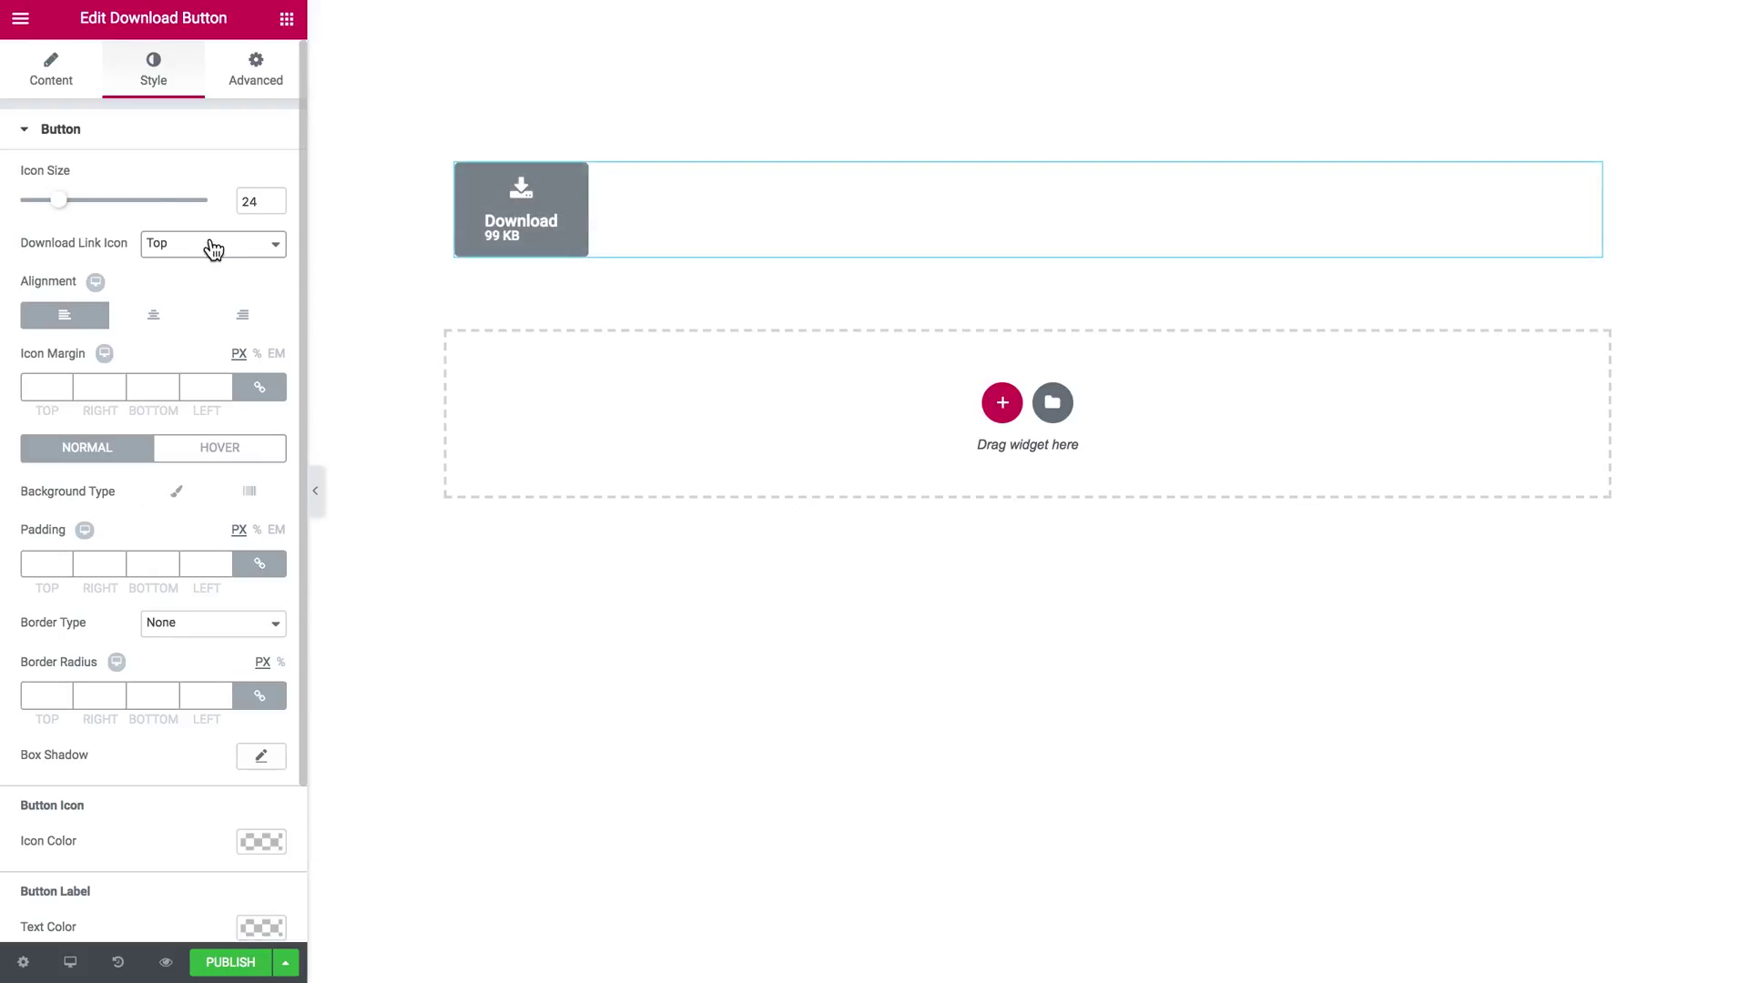
{"action": "left_click", "coordinate": [213, 248]}
{"action": "left_click", "coordinate": [206, 210]}
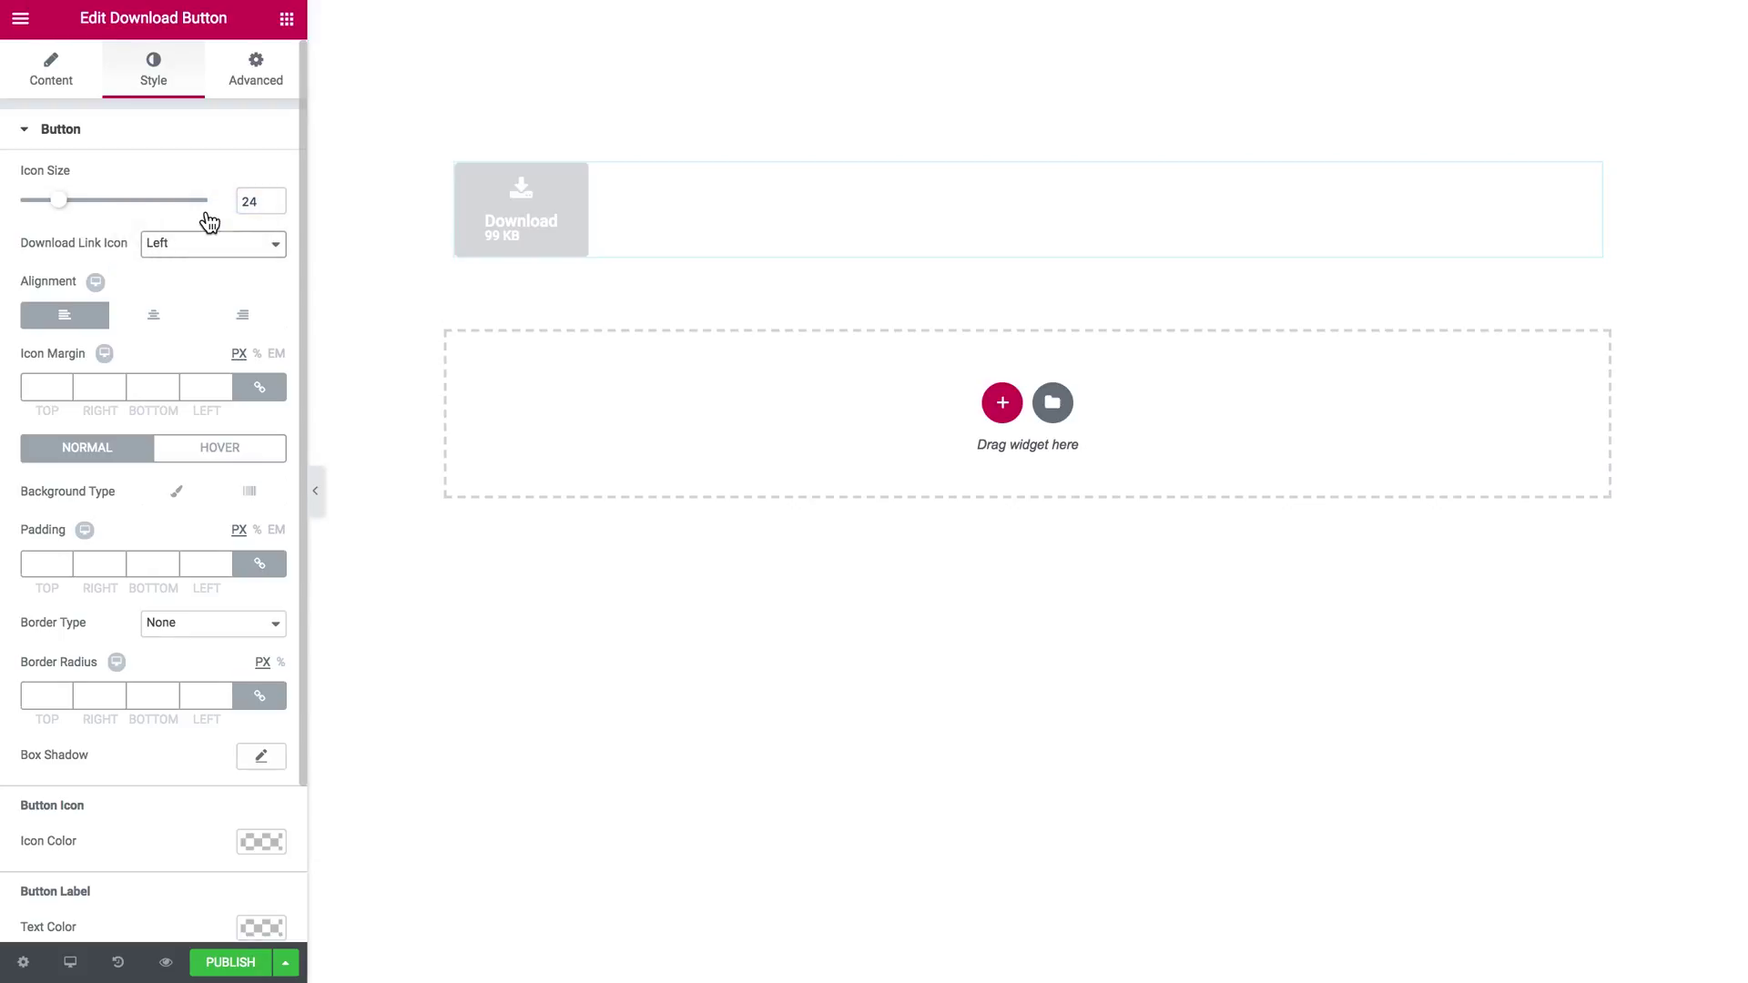
{"action": "left_click", "coordinate": [203, 242]}
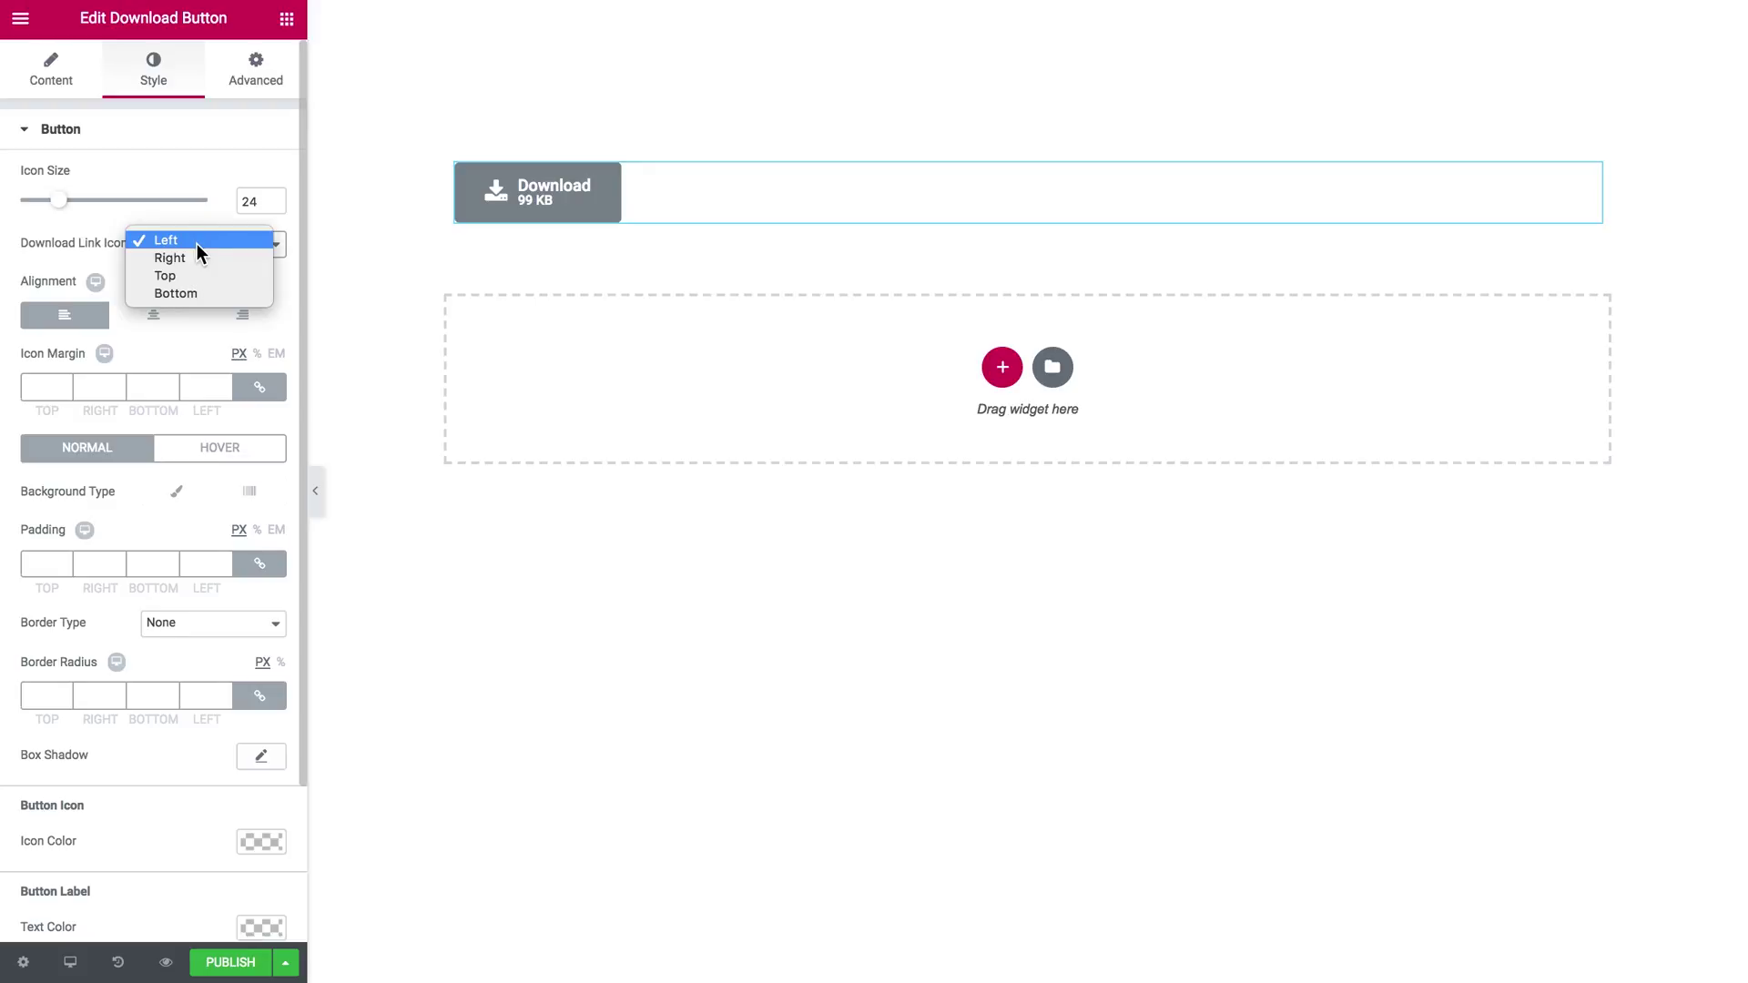
{"action": "left_click", "coordinate": [188, 263]}
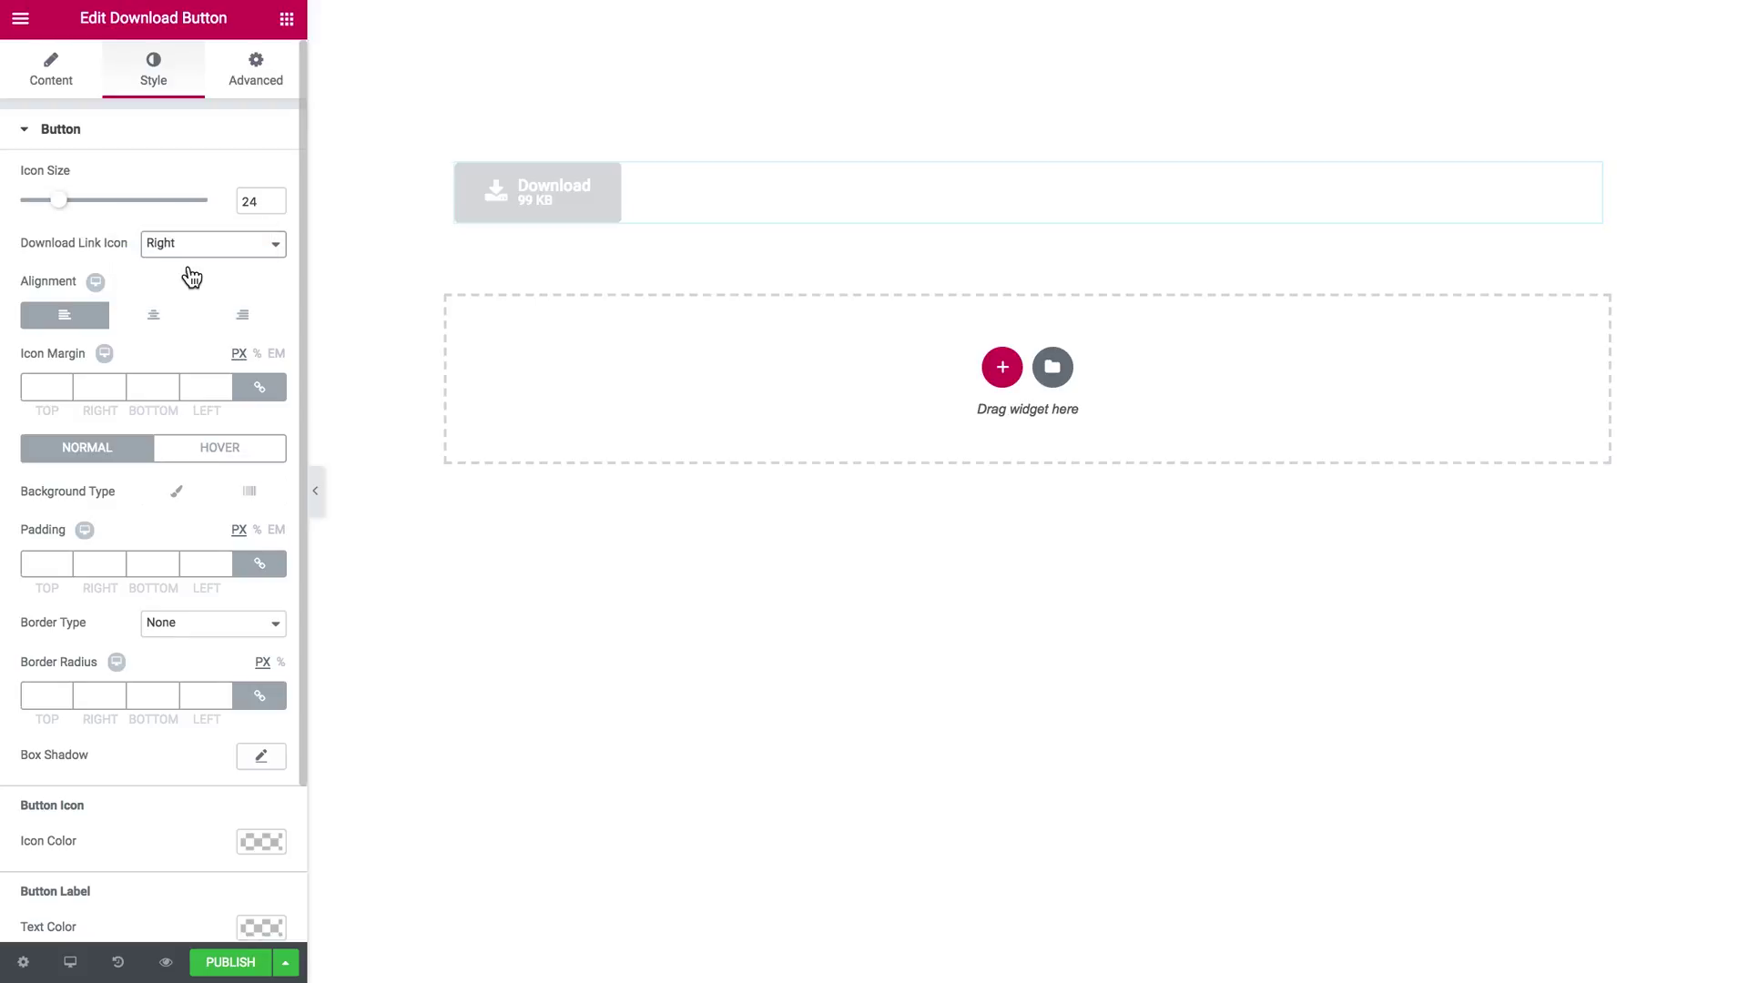
{"action": "left_click", "coordinate": [151, 321]}
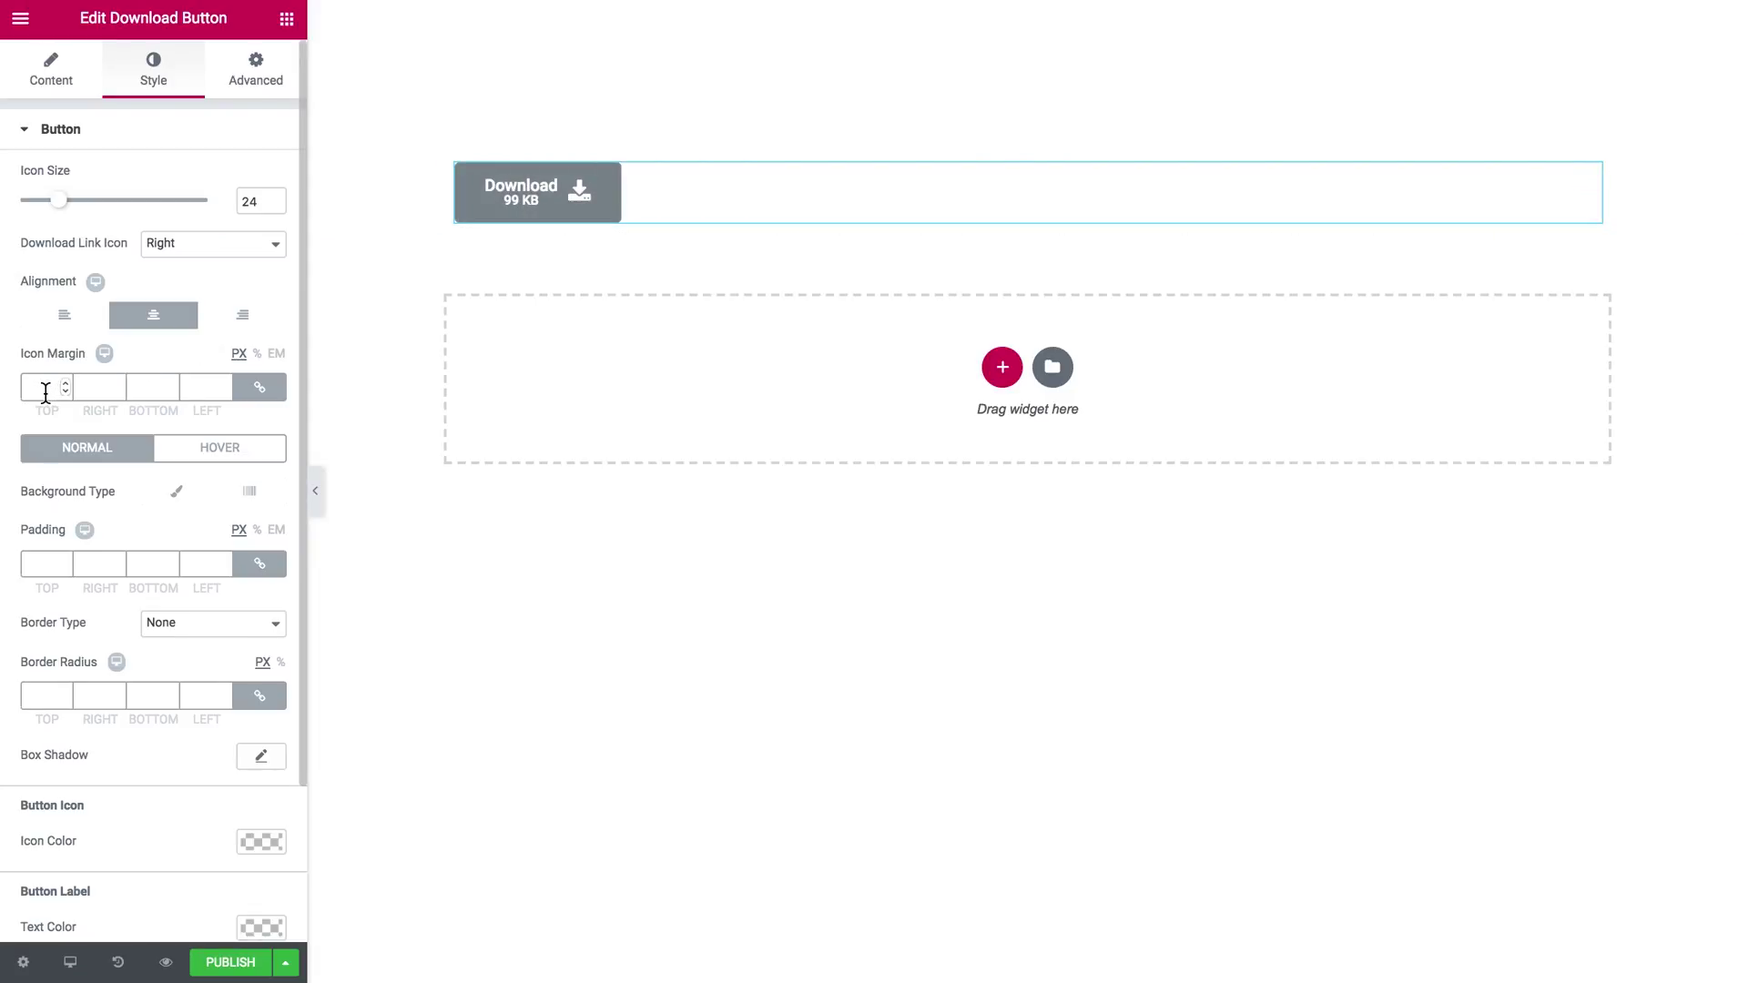
{"action": "scroll", "coordinate": [132, 599], "scroll_direction": "down", "scroll_amount": 3}
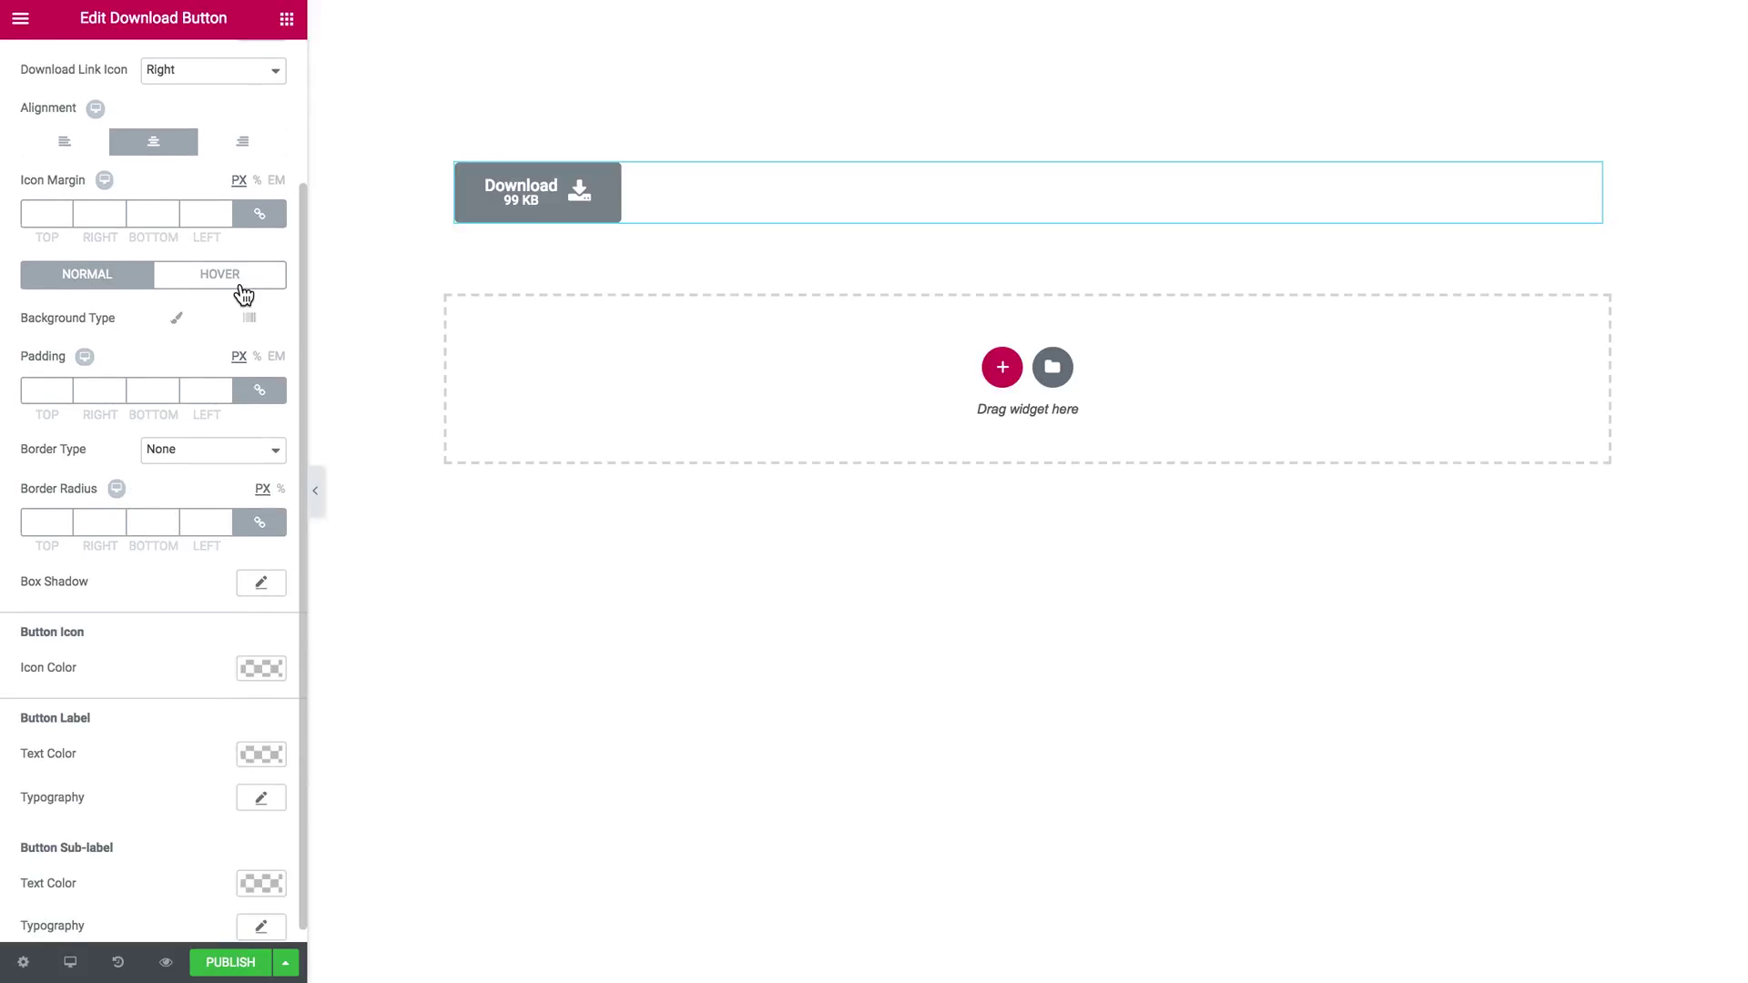
Step: Give the button a Classic solid green background
{"action": "left_click", "coordinate": [175, 318]}
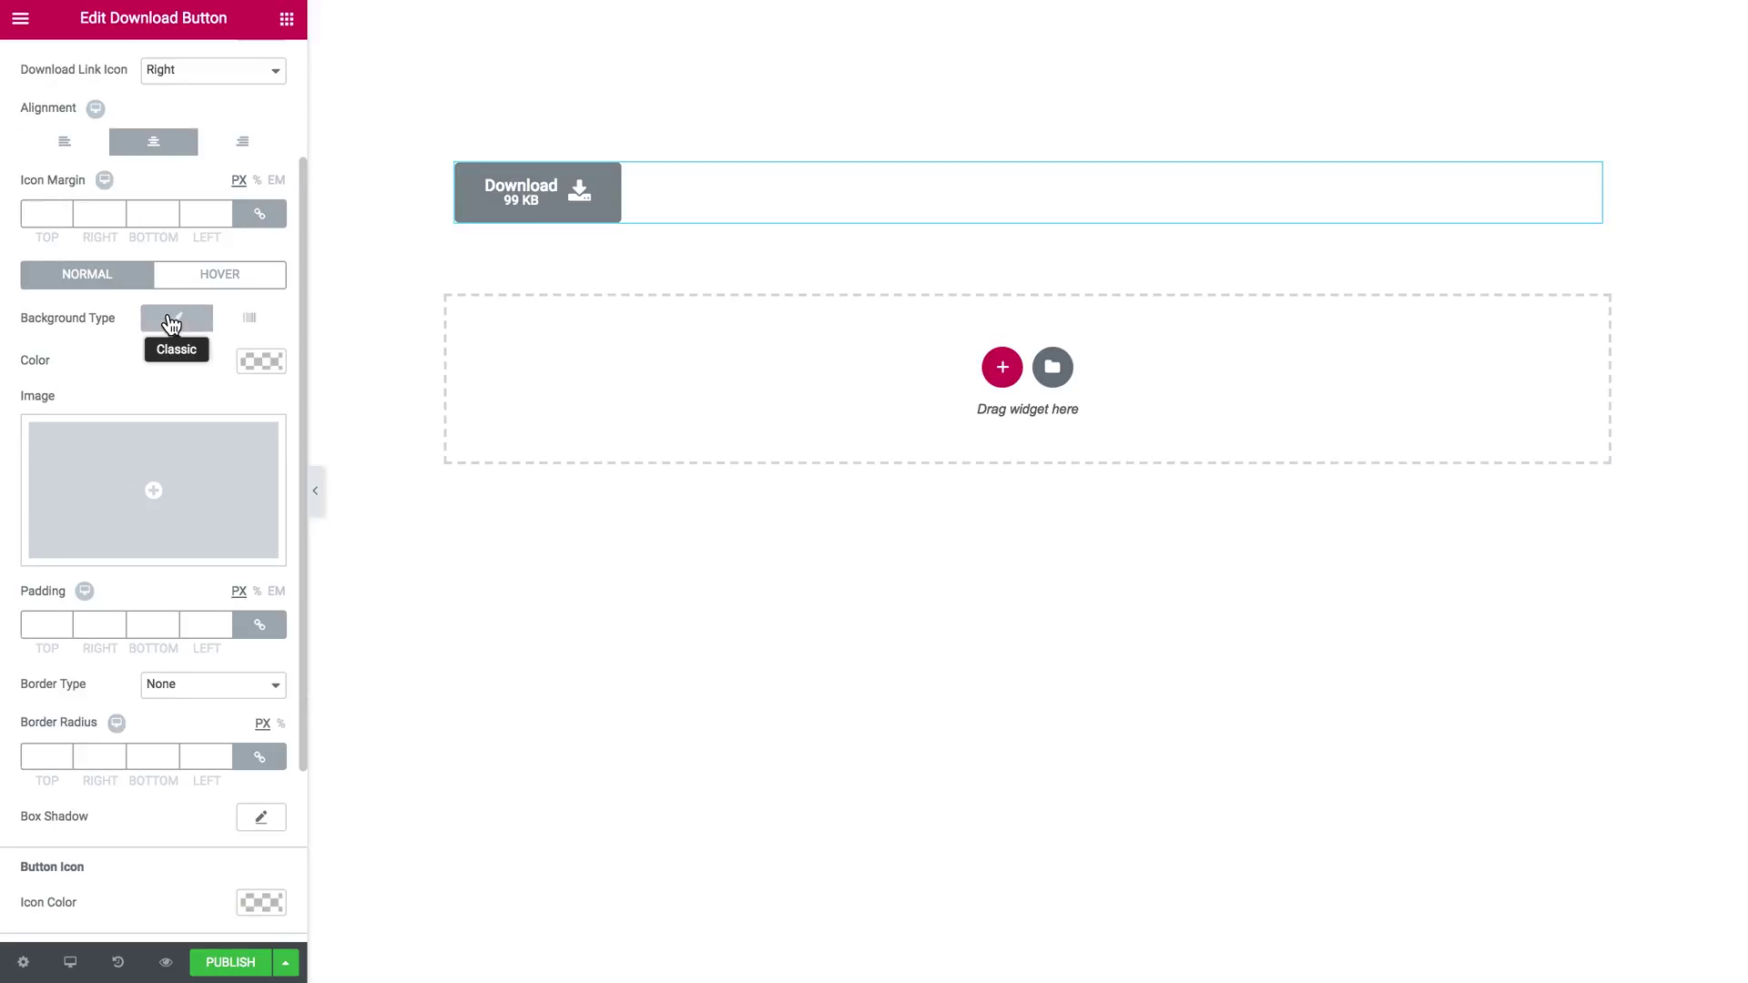
{"action": "left_click", "coordinate": [249, 365]}
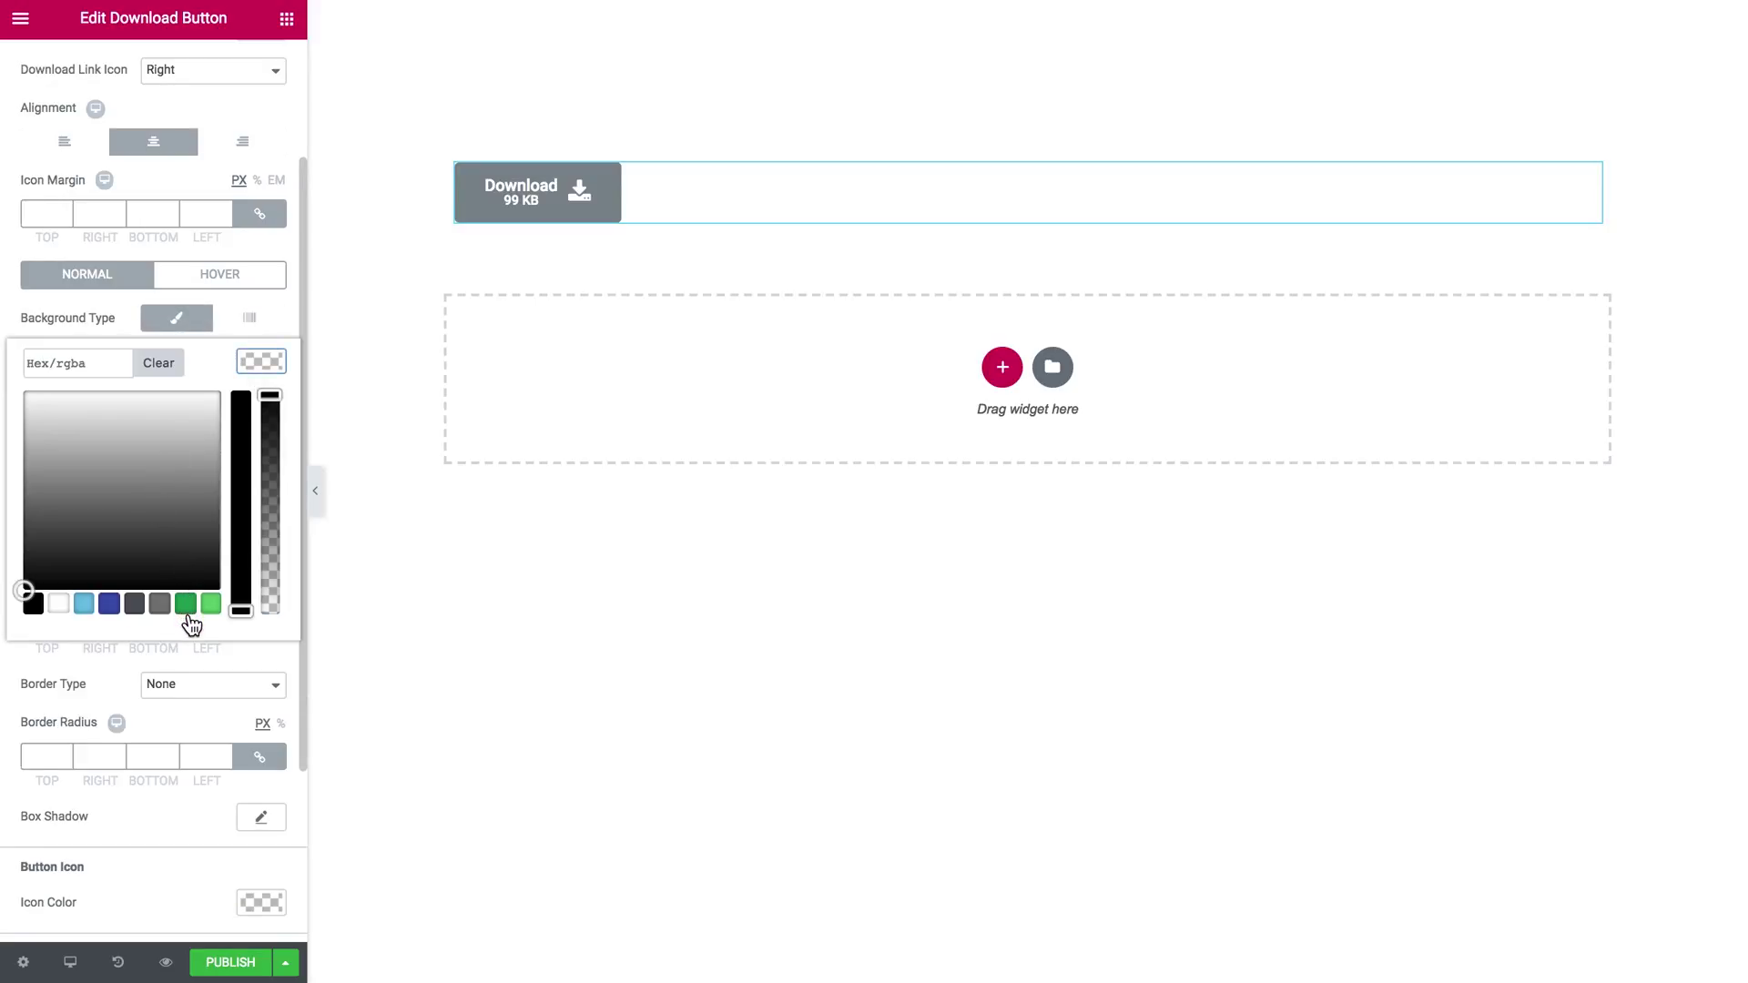
{"action": "left_click", "coordinate": [187, 608]}
{"action": "left_click", "coordinate": [262, 363]}
{"action": "left_click", "coordinate": [247, 321]}
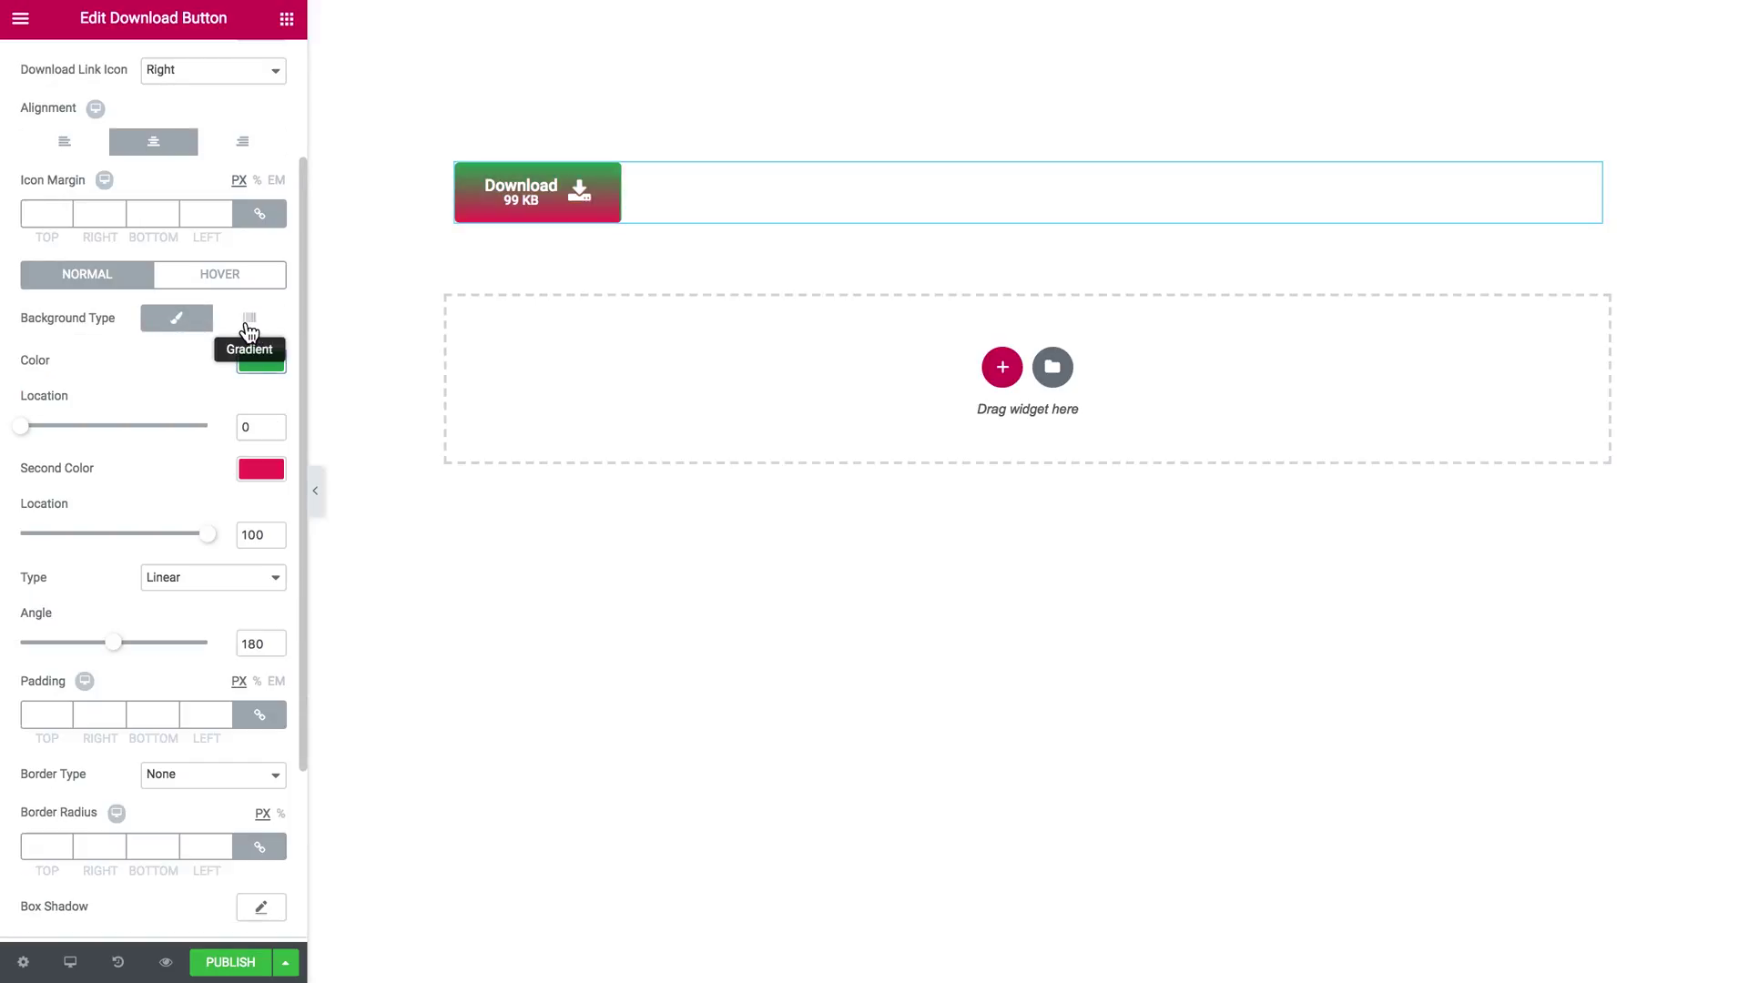
{"action": "left_click", "coordinate": [187, 322]}
Step: On the Hover tab, set a light green Classic background and Border Radius 50
{"action": "left_click", "coordinate": [218, 276]}
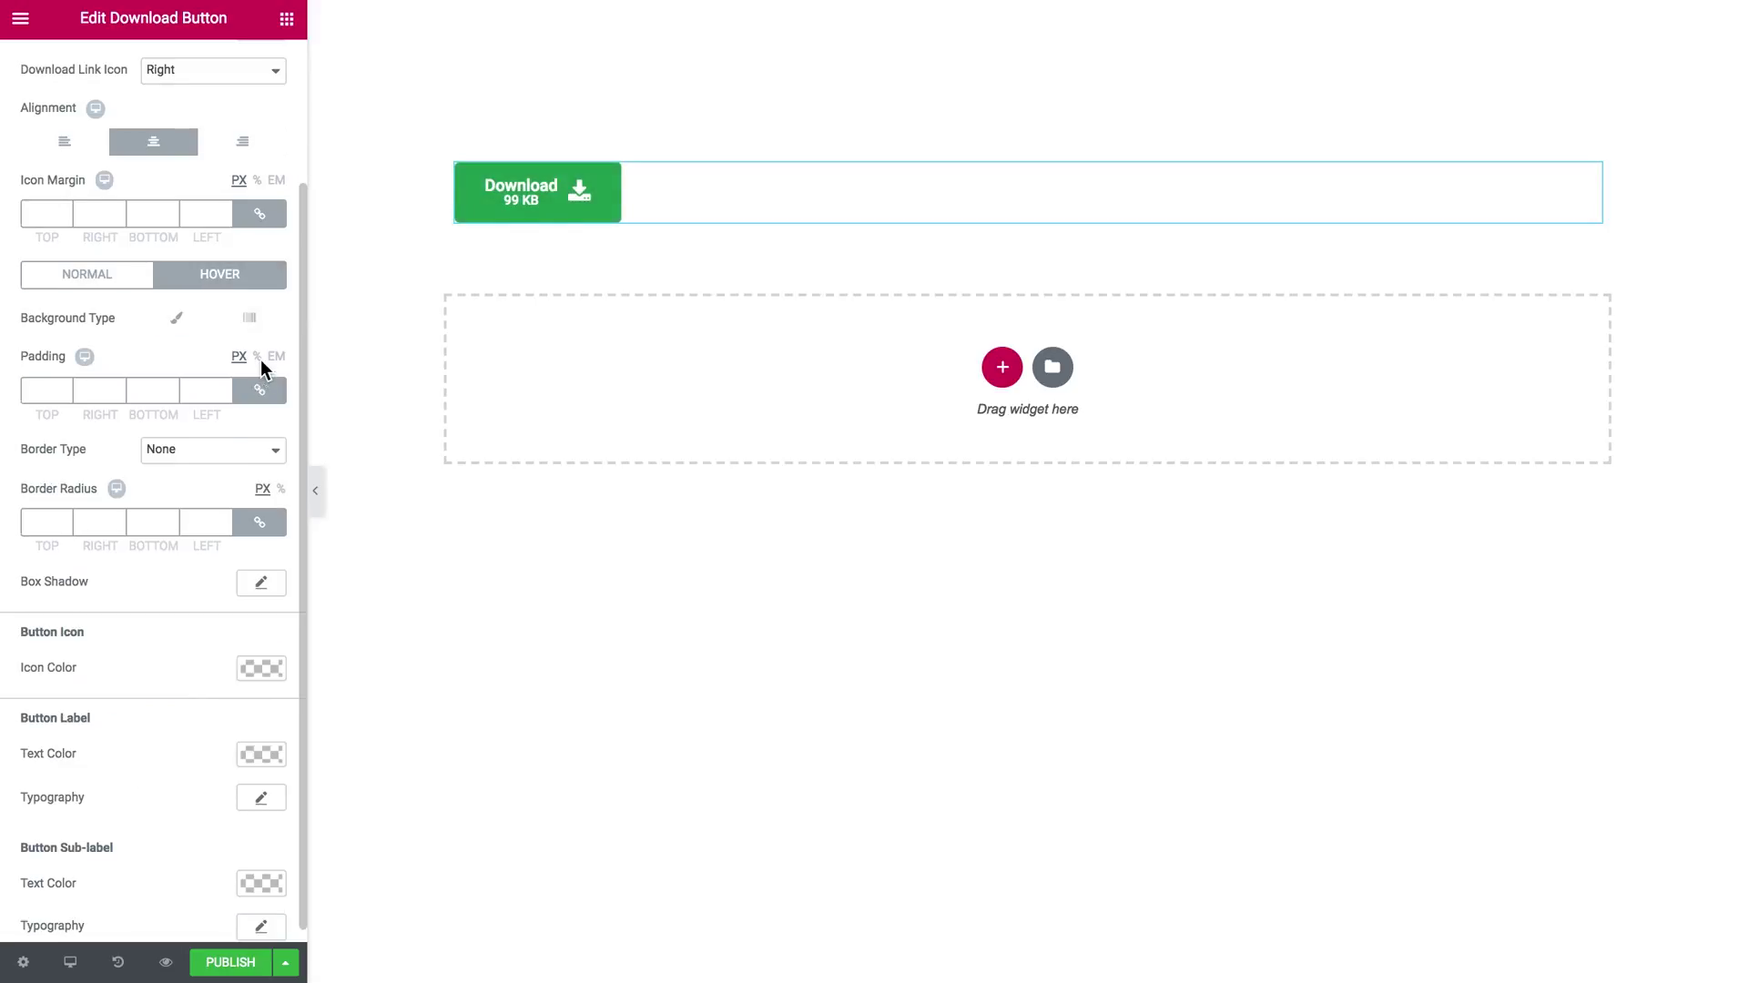
{"action": "left_click", "coordinate": [178, 321]}
{"action": "left_click", "coordinate": [244, 366]}
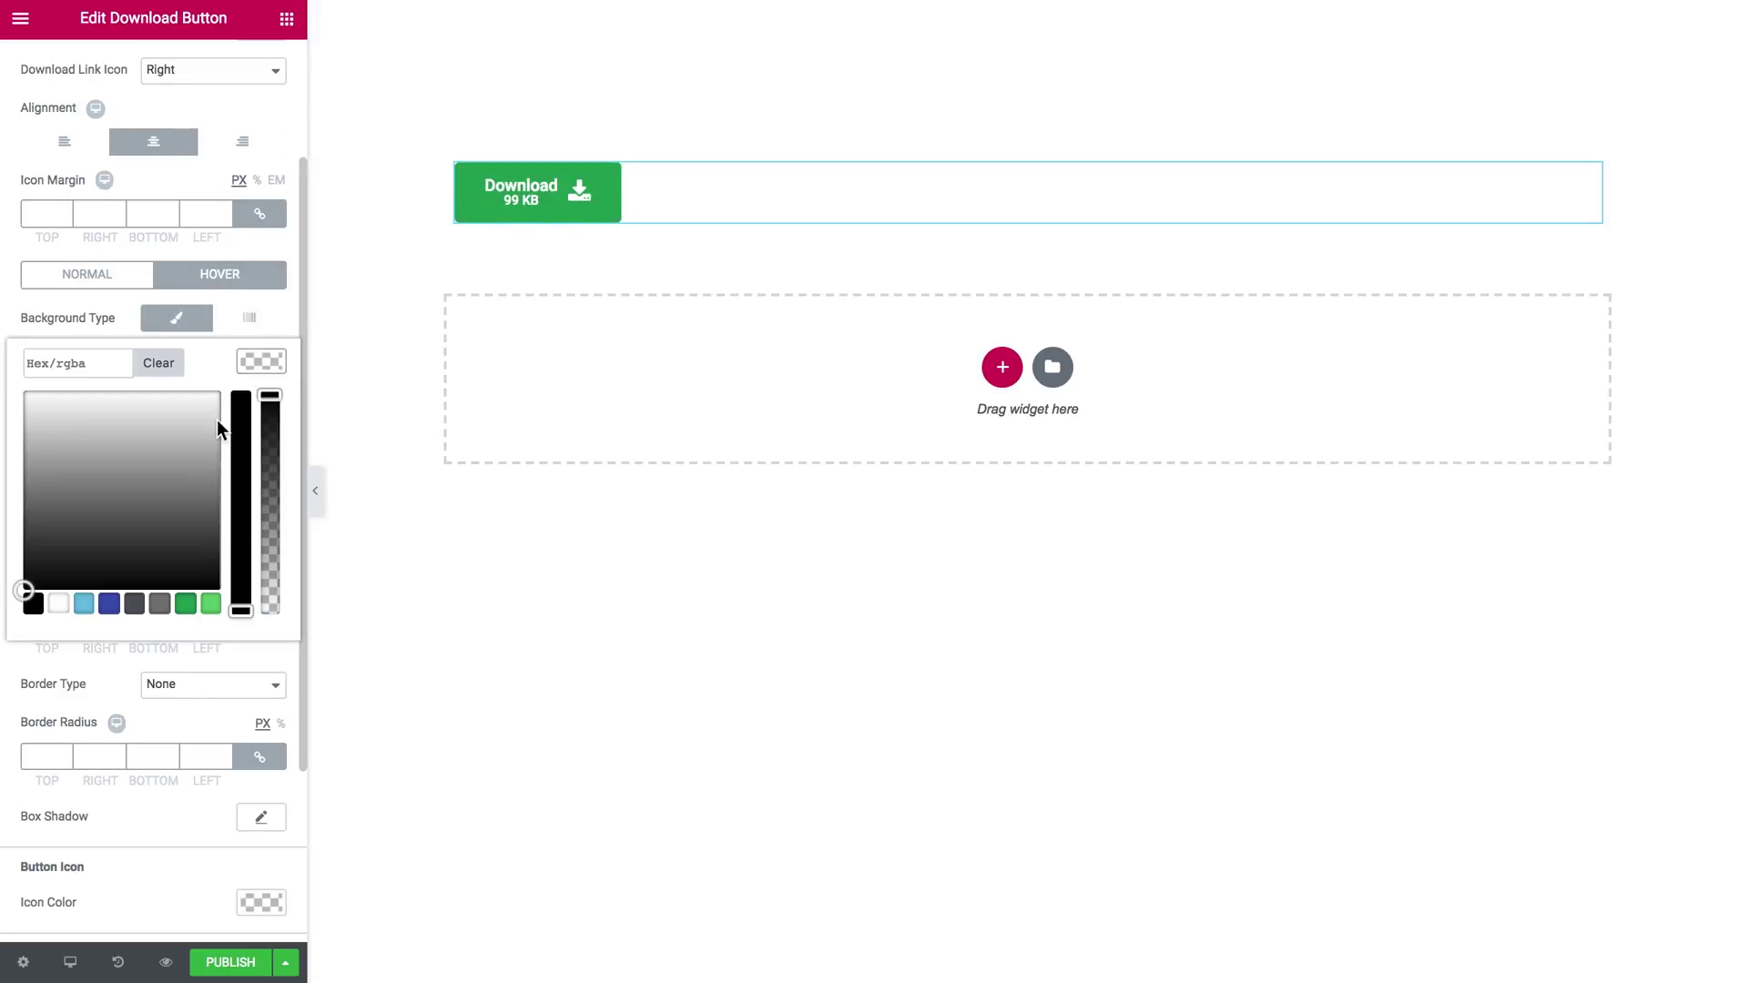
{"action": "left_click", "coordinate": [210, 604]}
{"action": "left_click", "coordinate": [250, 362]}
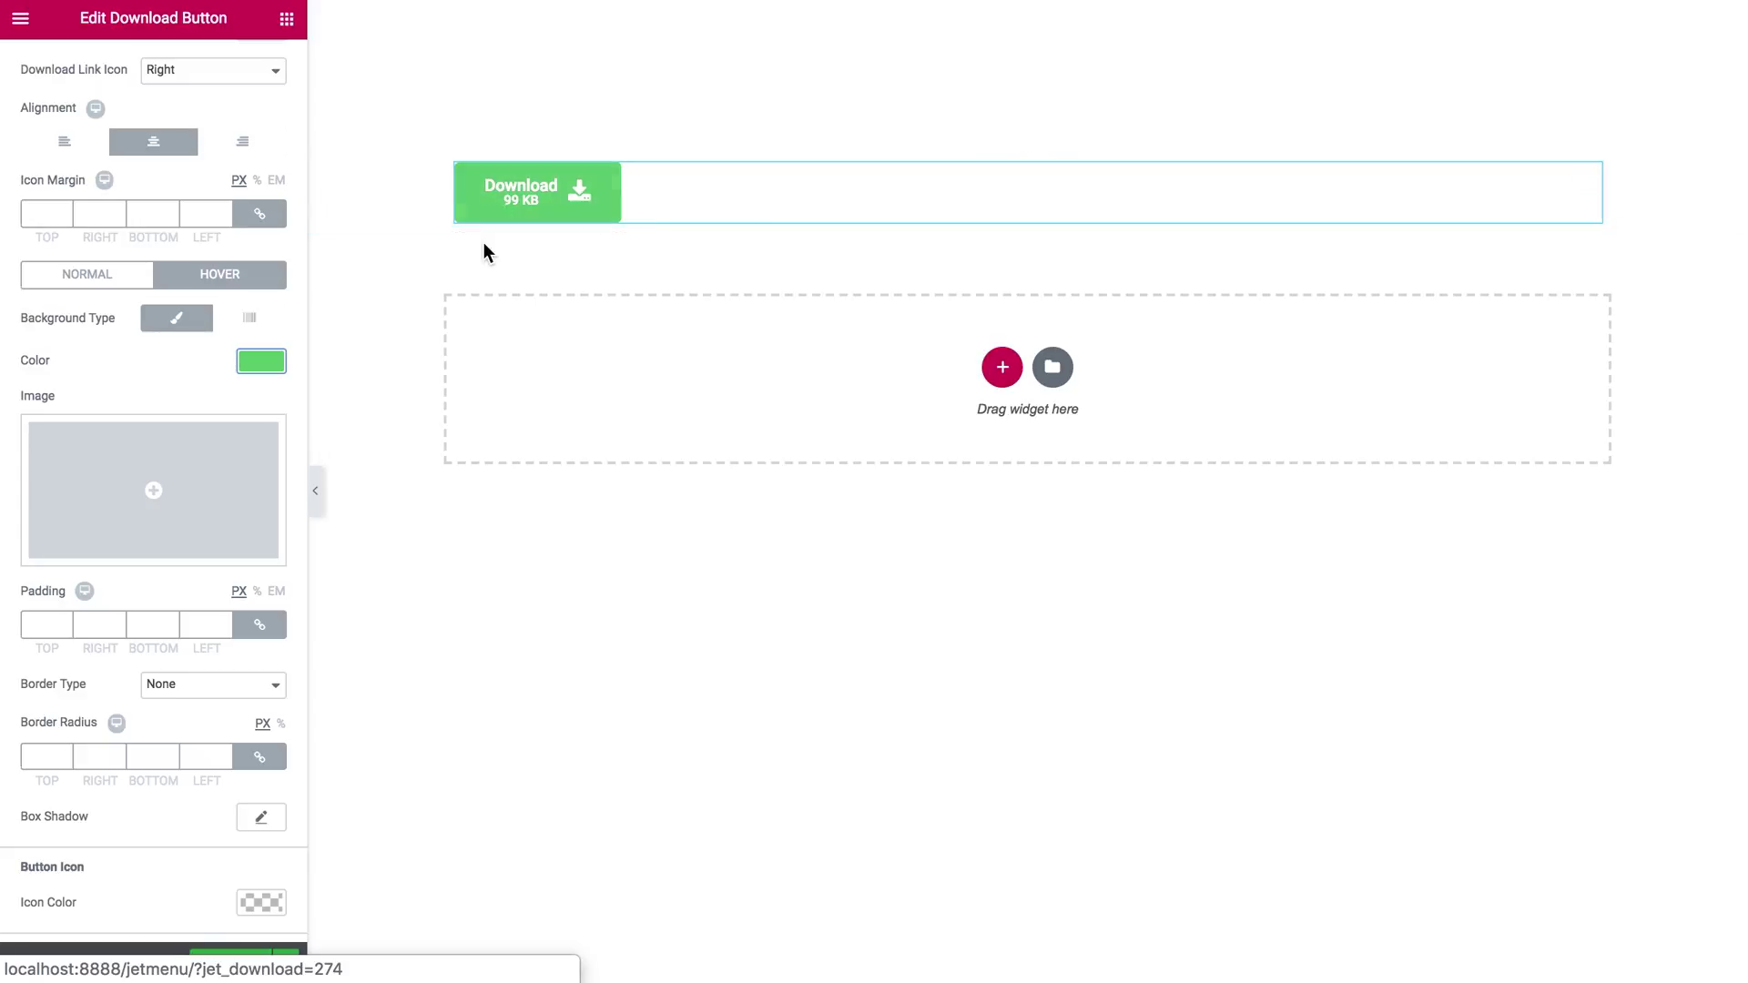
{"action": "scroll", "coordinate": [194, 398], "scroll_direction": "down", "scroll_amount": 1}
{"action": "scroll", "coordinate": [128, 636], "scroll_direction": "down", "scroll_amount": 2}
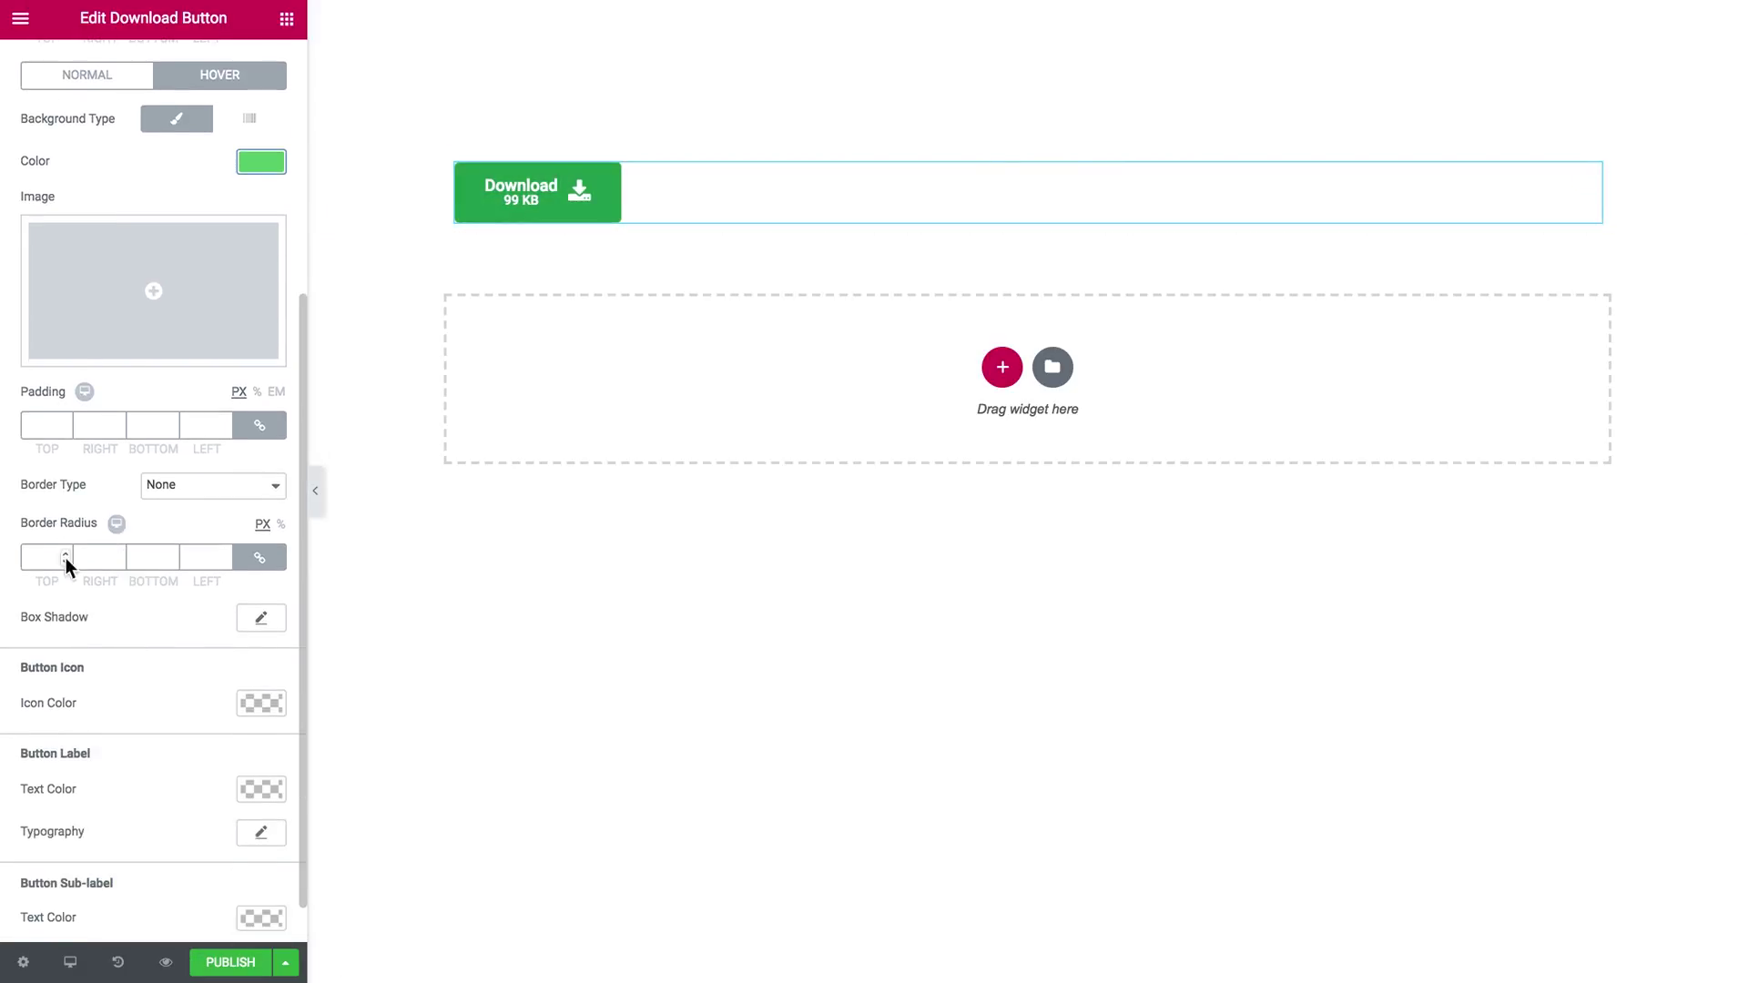
{"action": "left_click", "coordinate": [41, 554]}
{"action": "type", "text": "50"}
{"action": "left_click", "coordinate": [117, 78]}
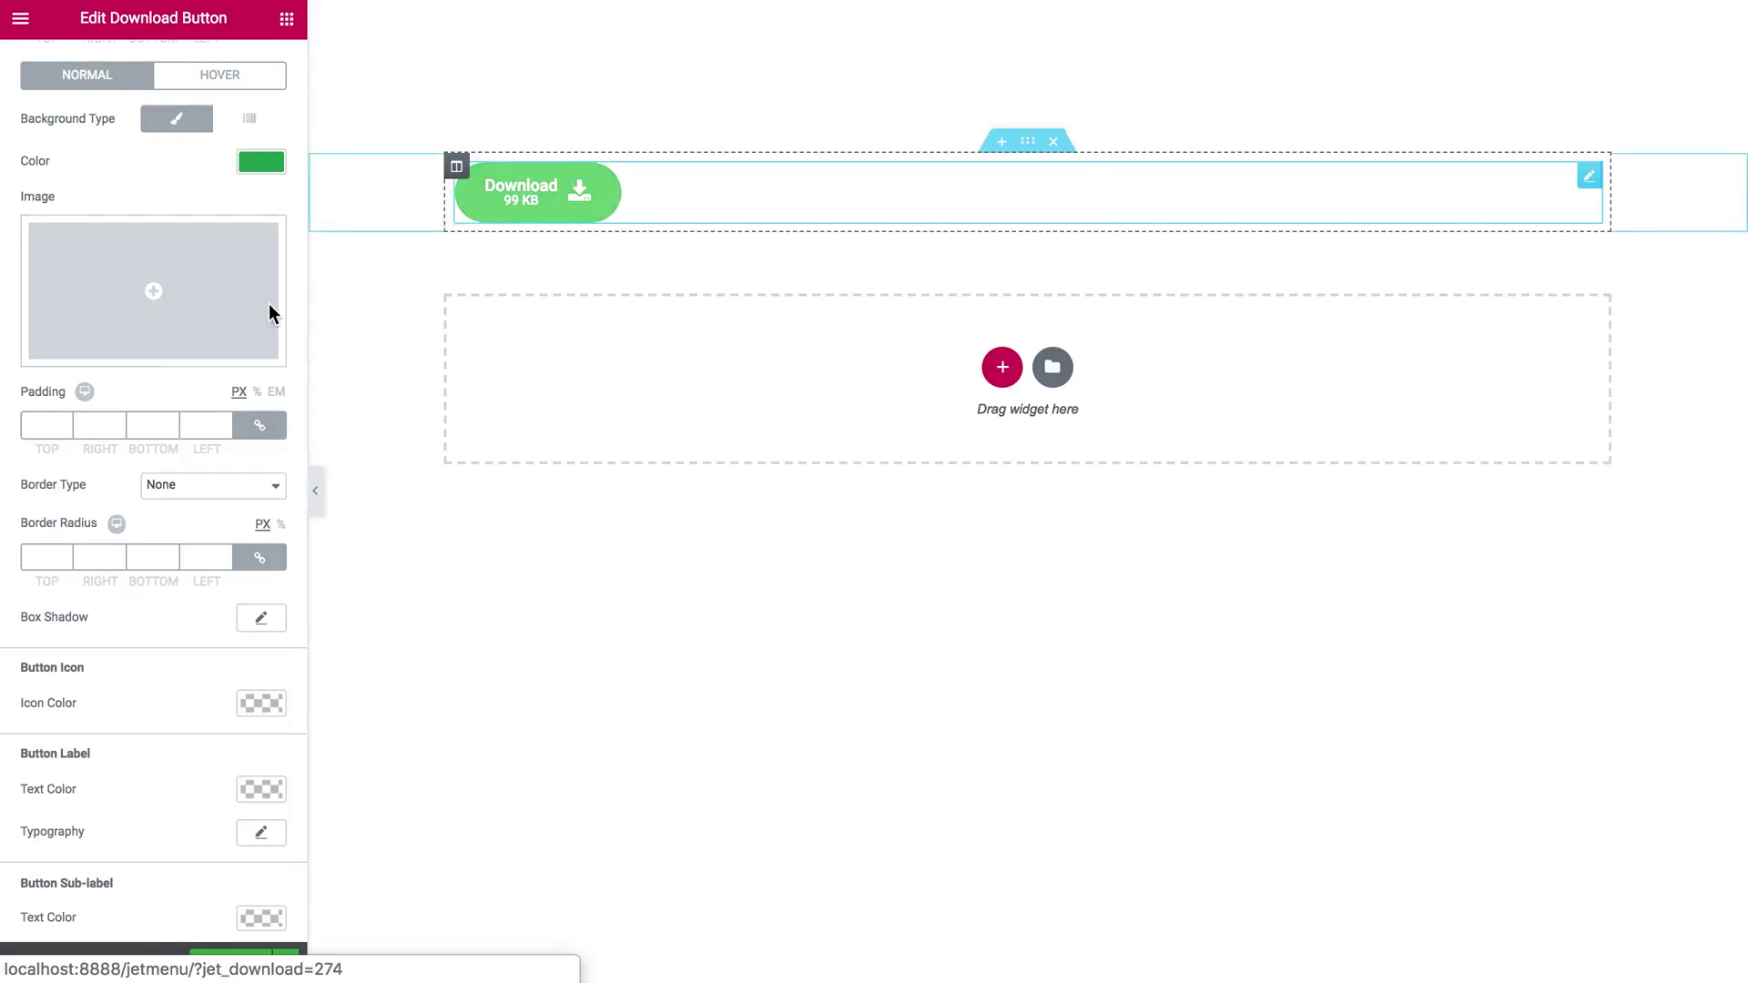
{"action": "scroll", "coordinate": [209, 391], "scroll_direction": "down", "scroll_amount": 1}
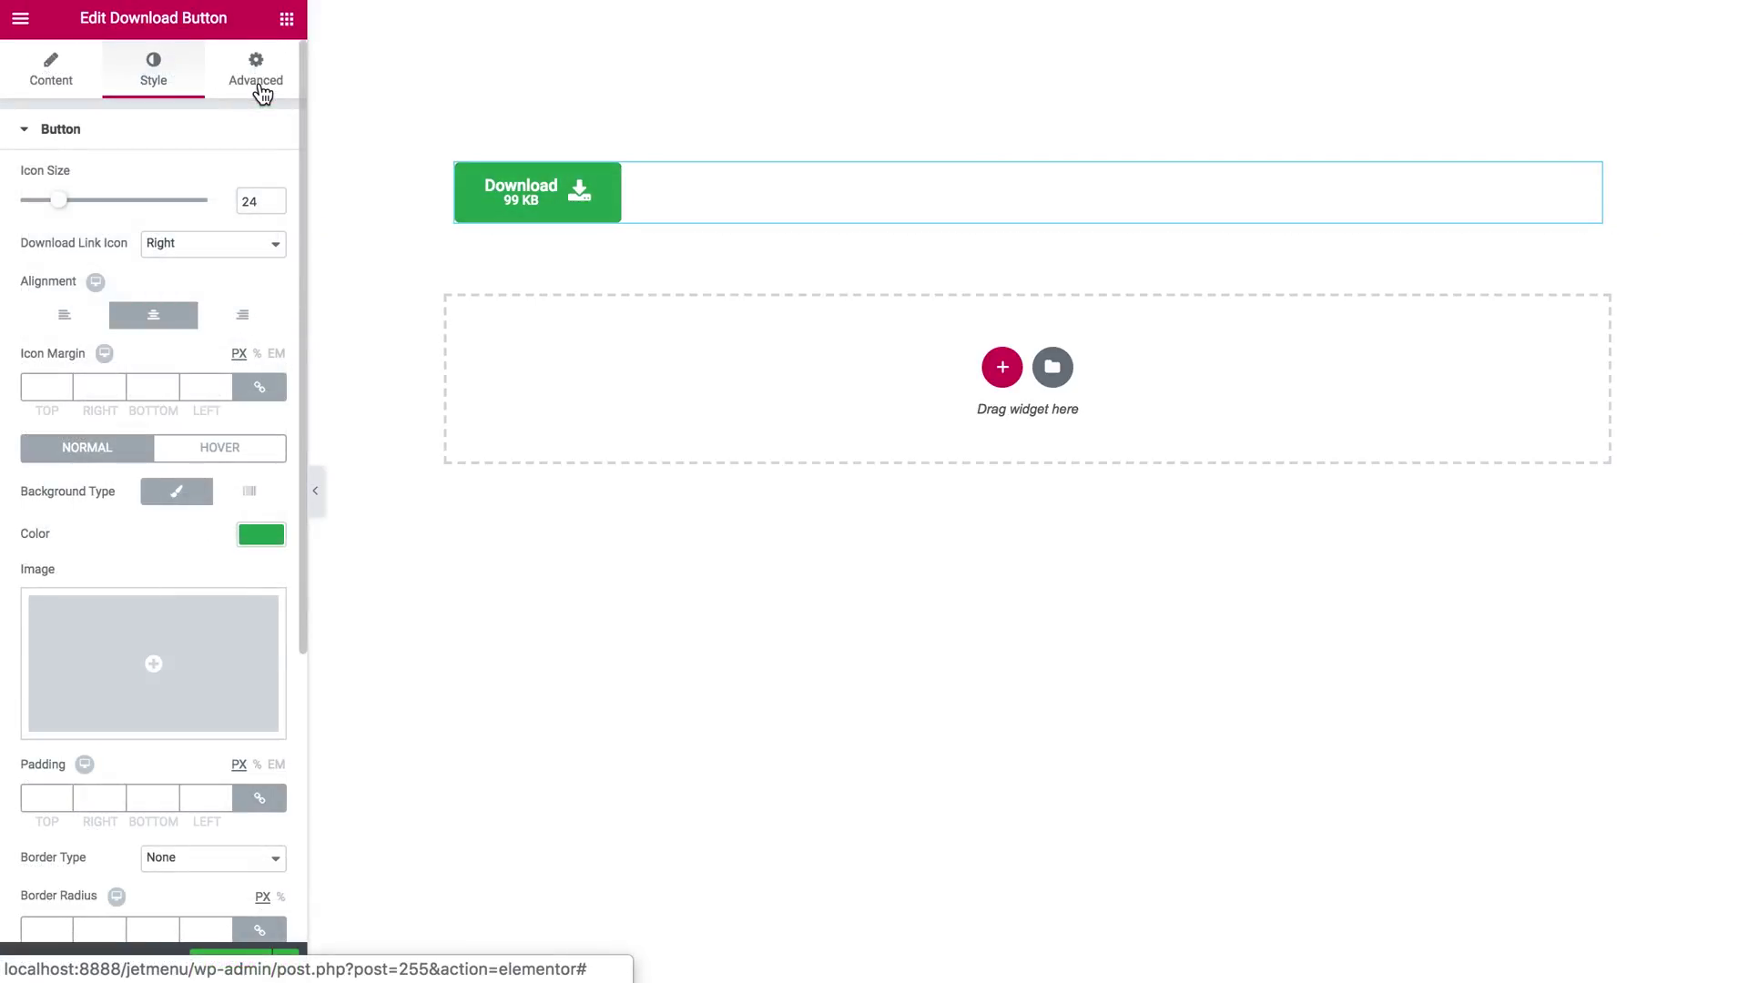
{"action": "left_click", "coordinate": [256, 82]}
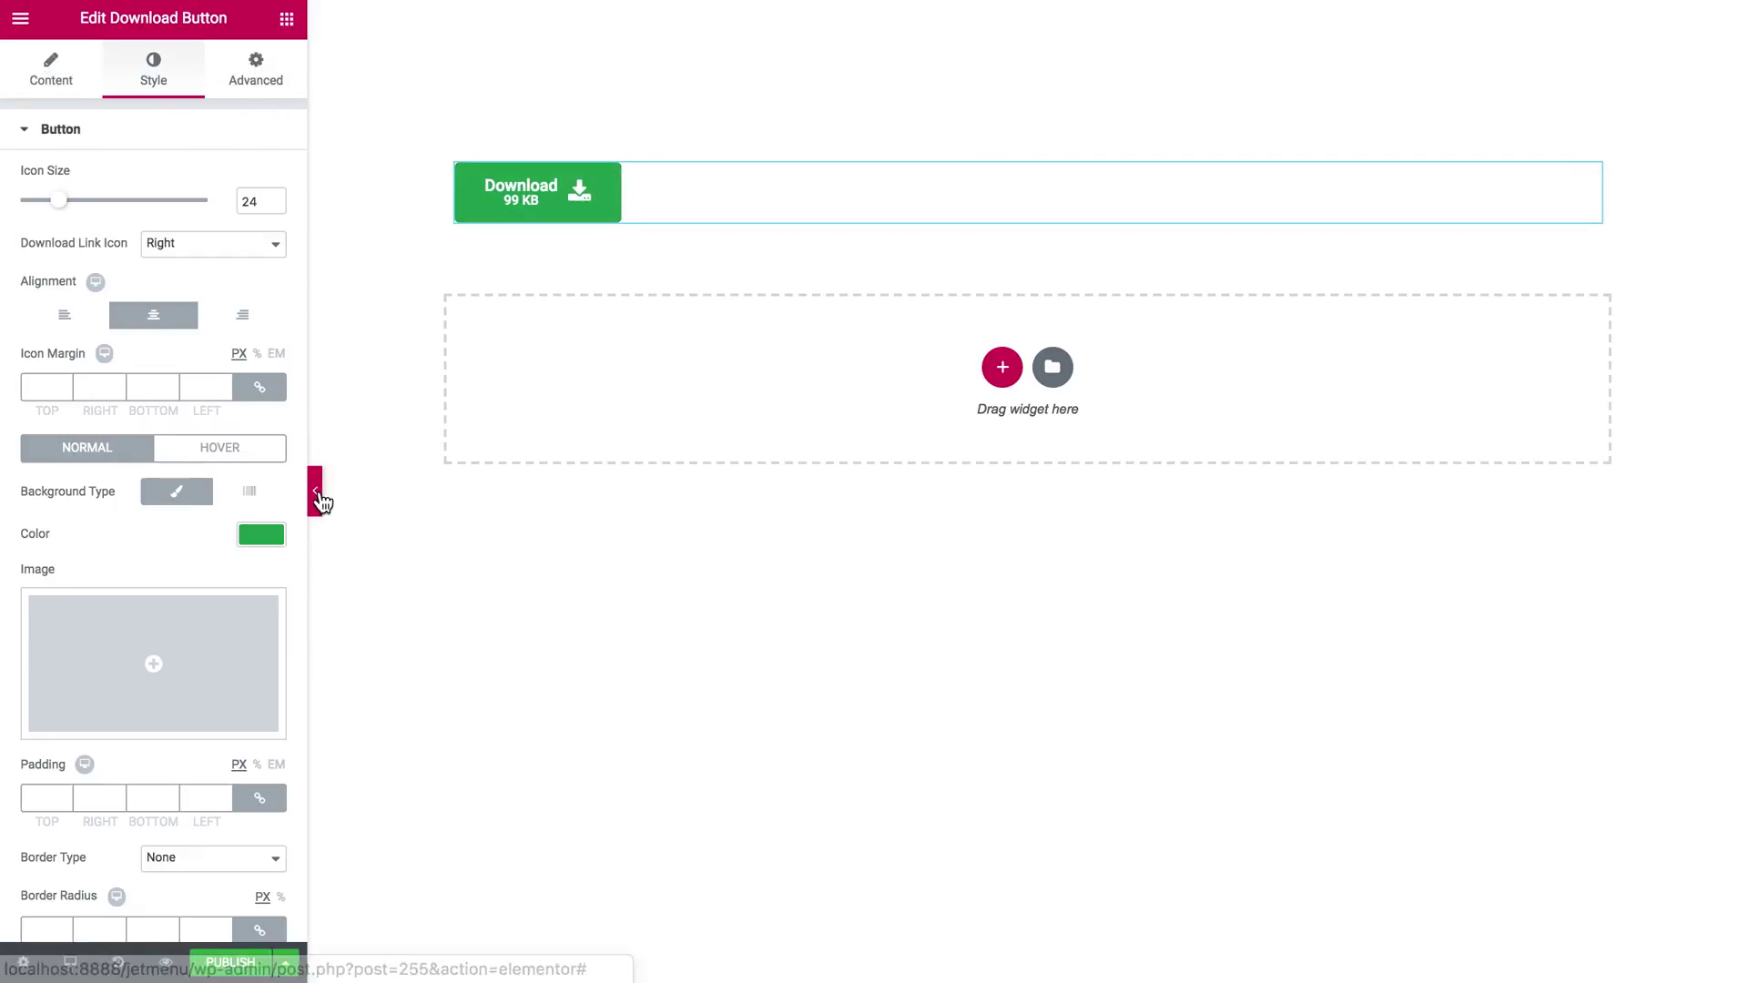
{"action": "left_click", "coordinate": [319, 492]}
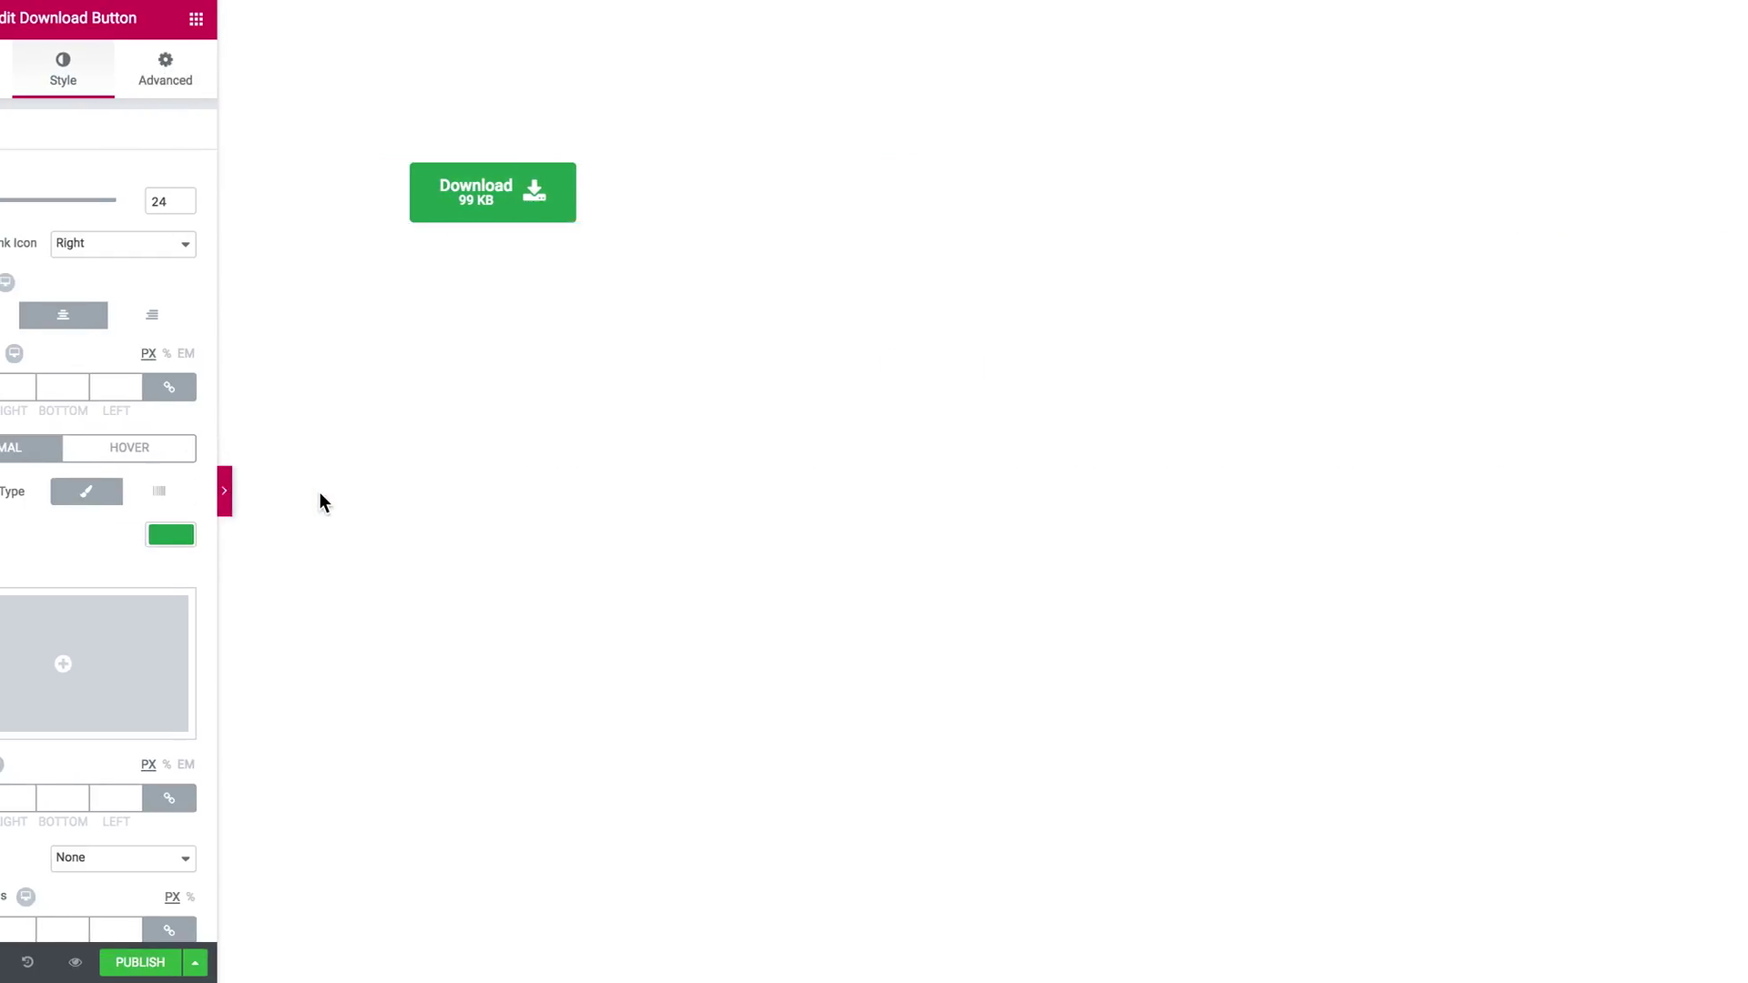
{"action": "left_click", "coordinate": [7, 505]}
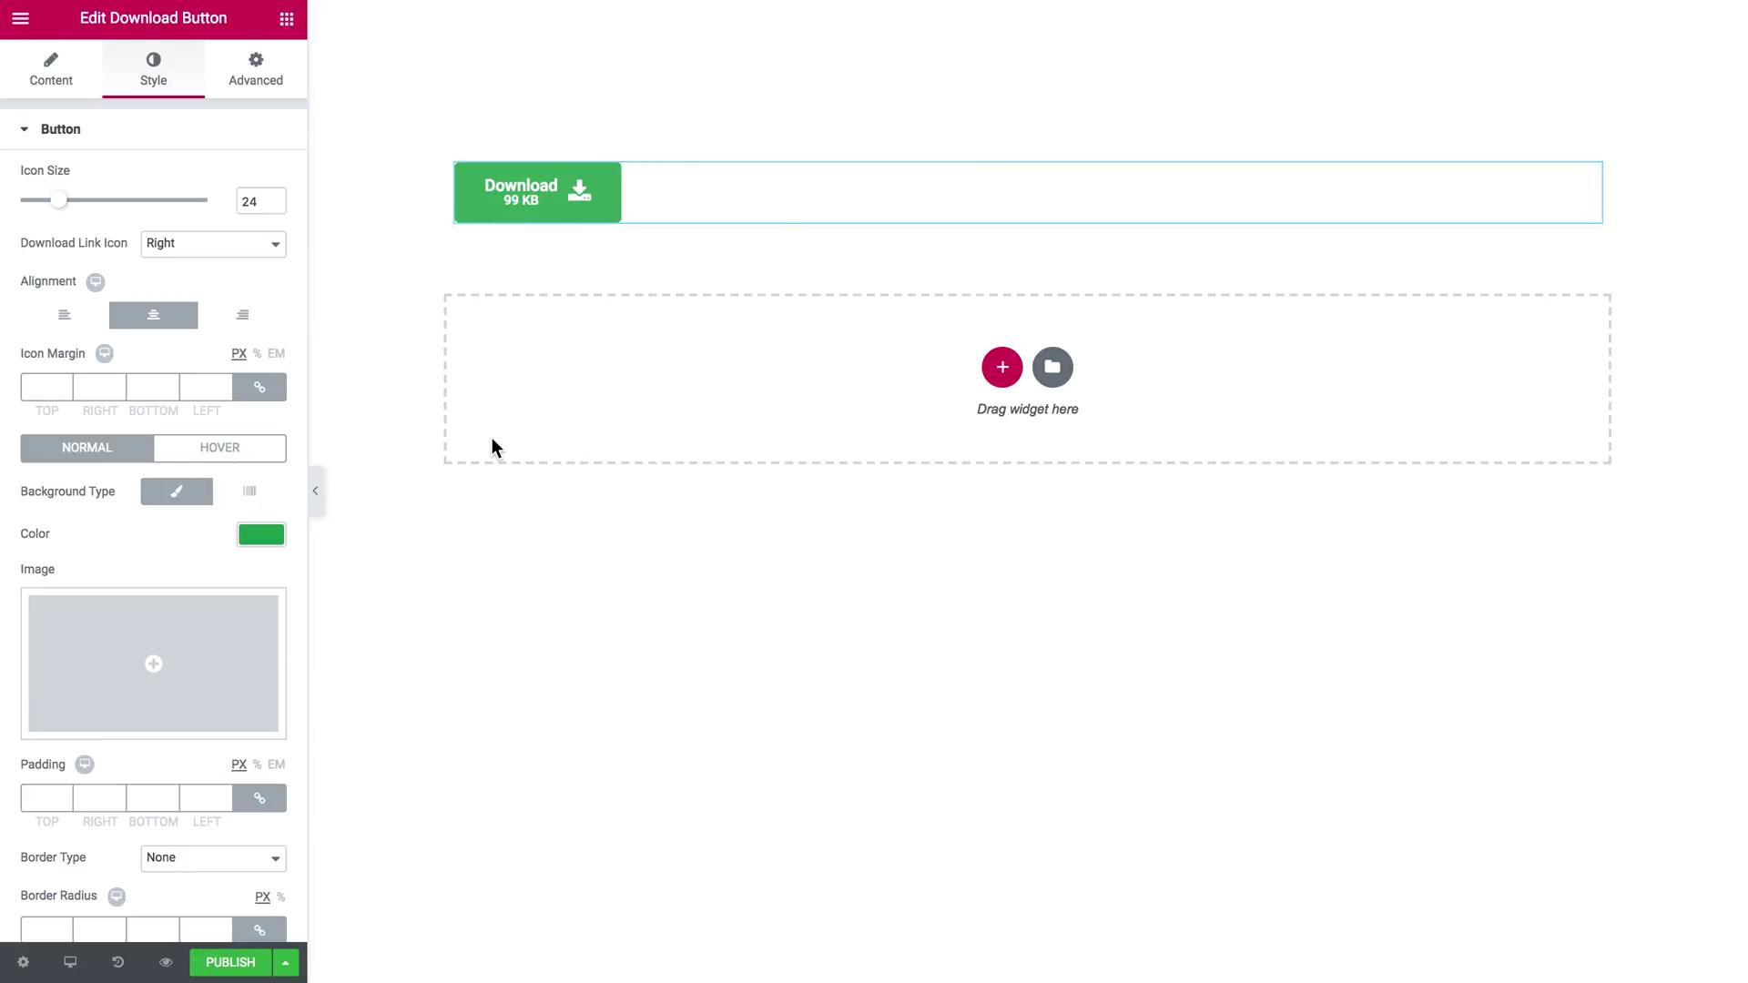
Step: Publish the page with the green Download button
{"action": "left_click", "coordinate": [235, 967]}
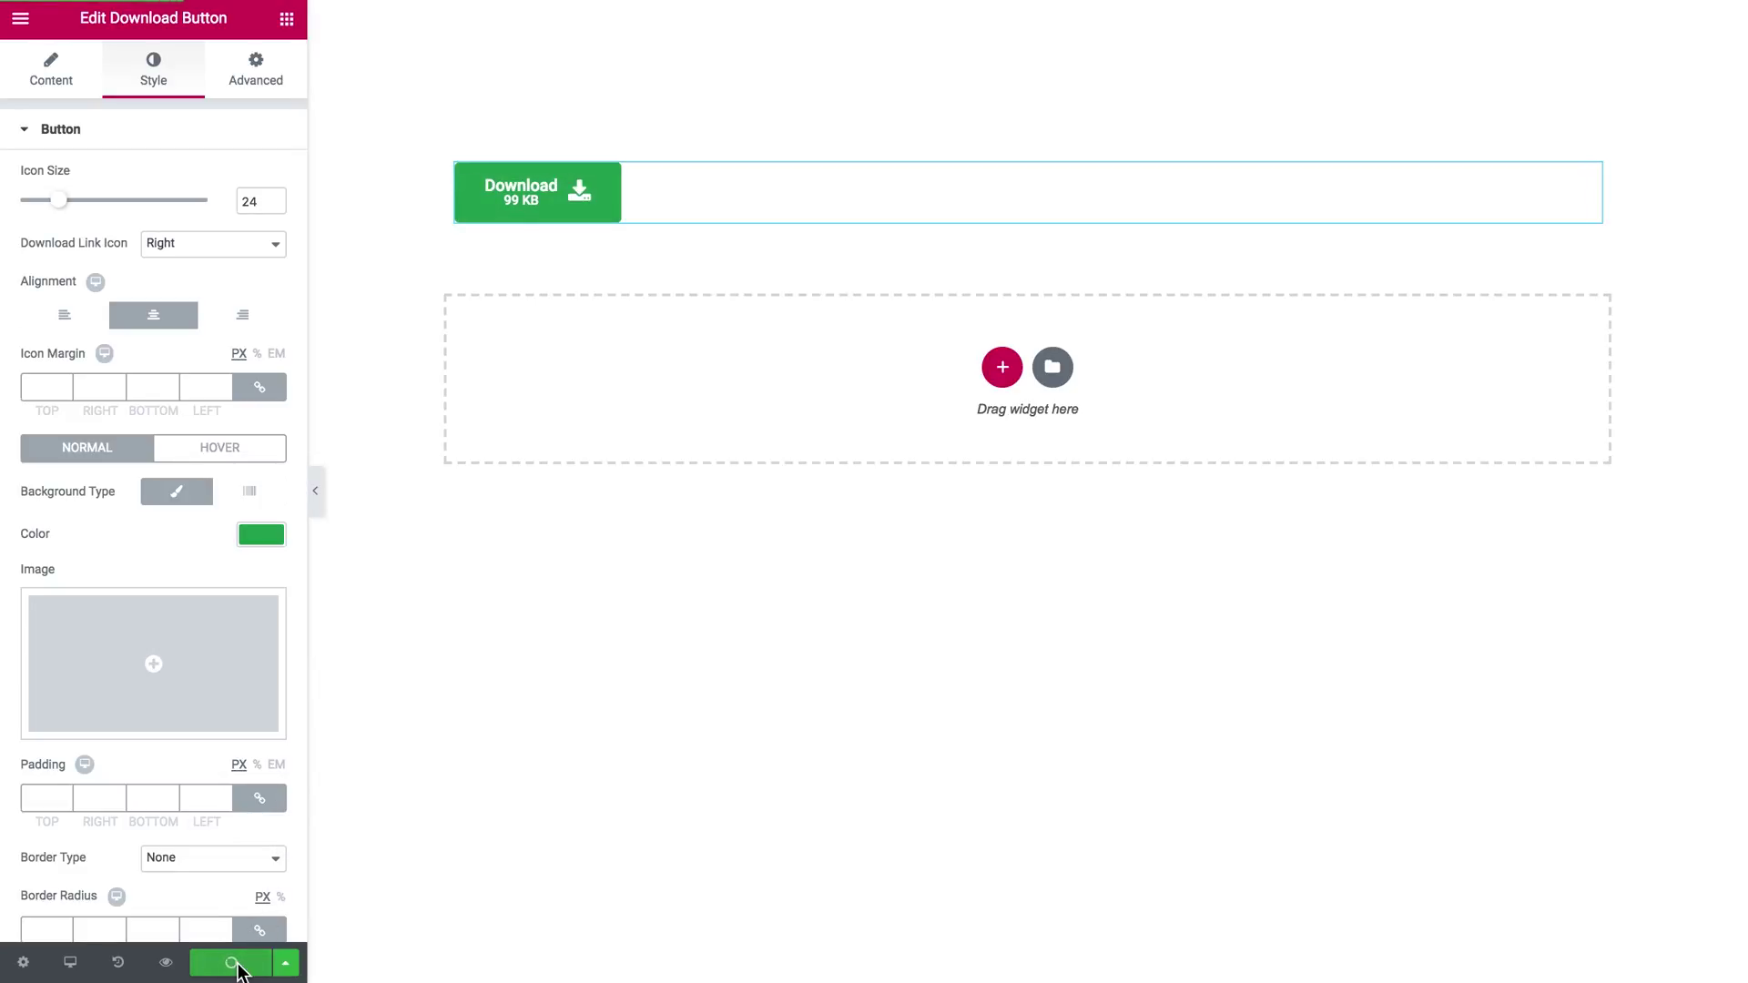